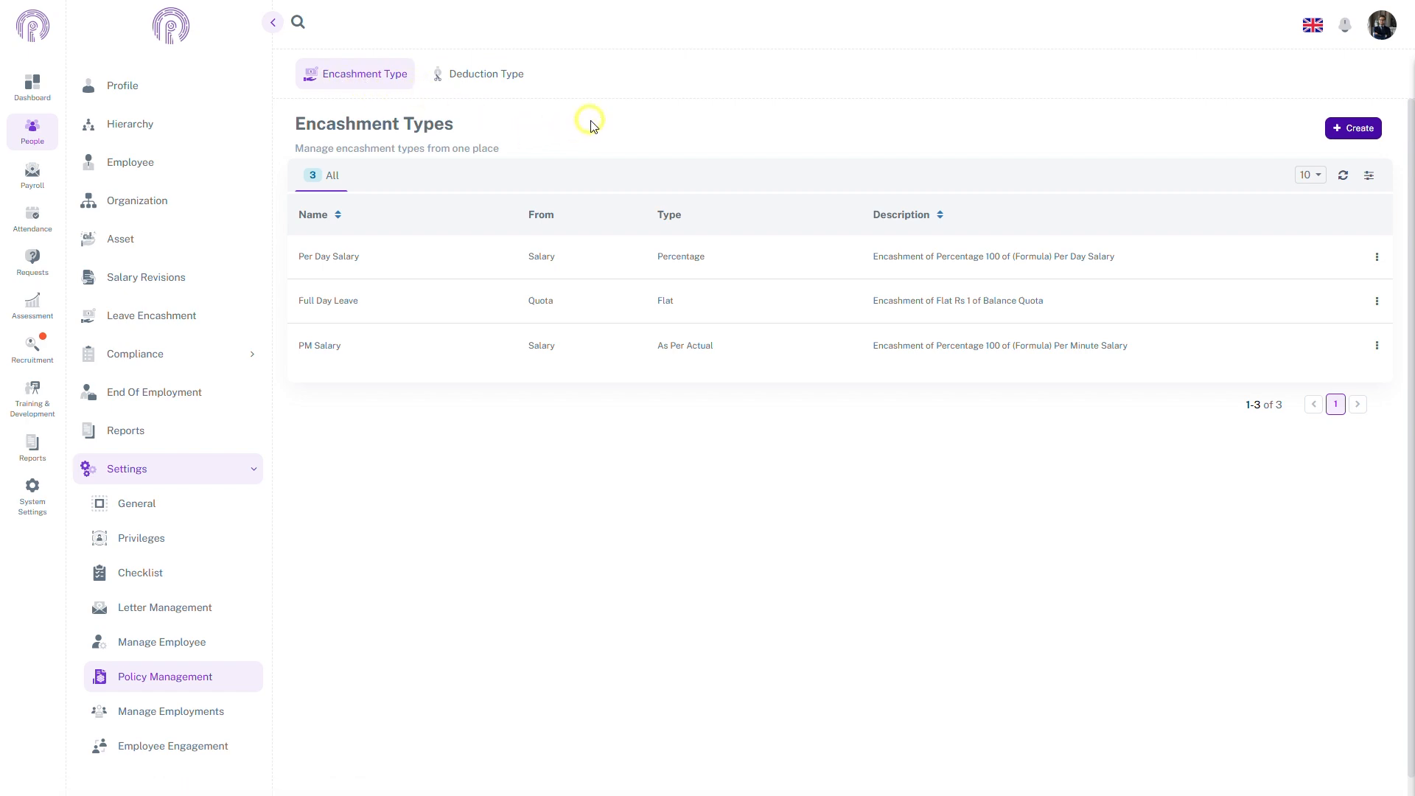
- Start a new encashment type named Per Minute Salary, based on Salary, with the type As Per Actual
{"action": "left_click", "coordinate": [1360, 130]}
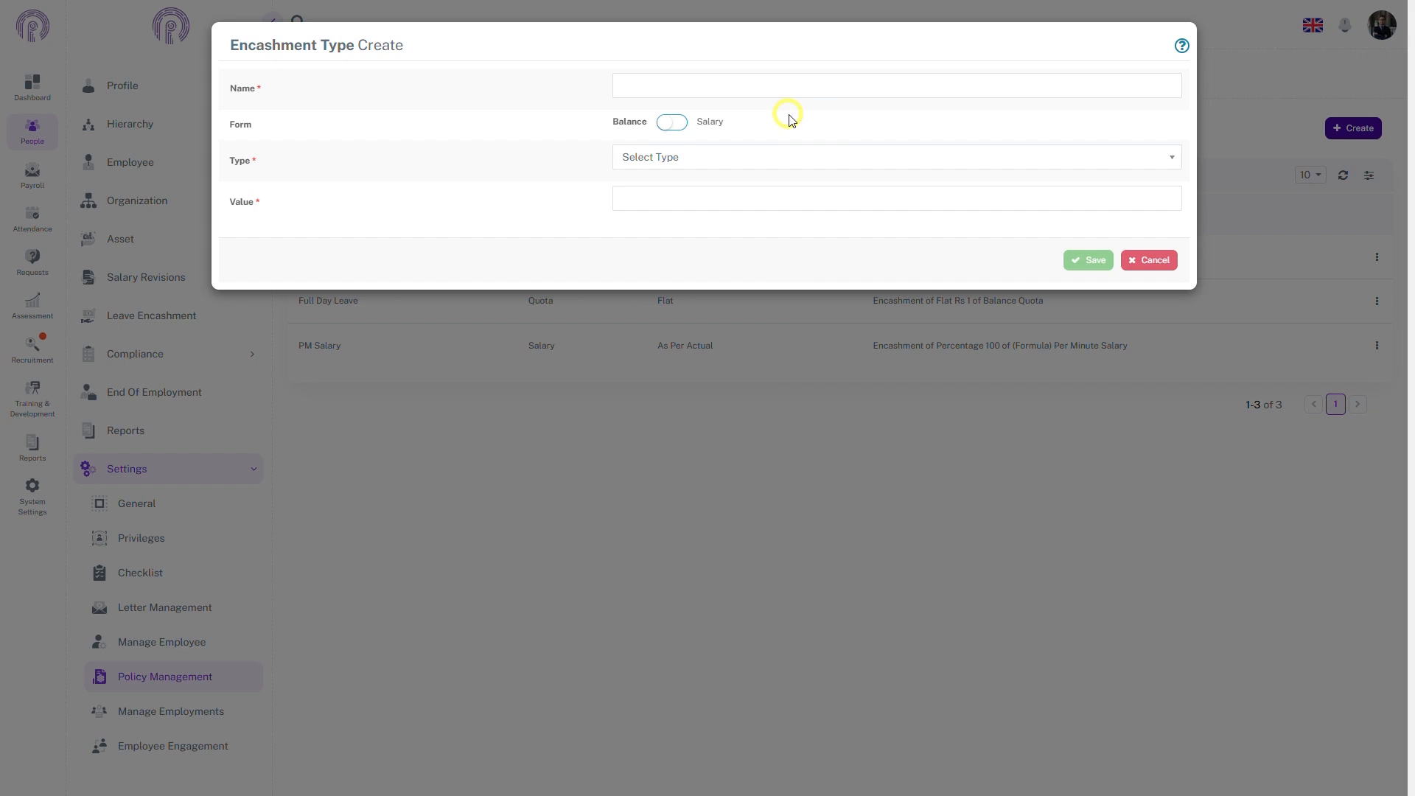
{"action": "left_click", "coordinate": [746, 87]}
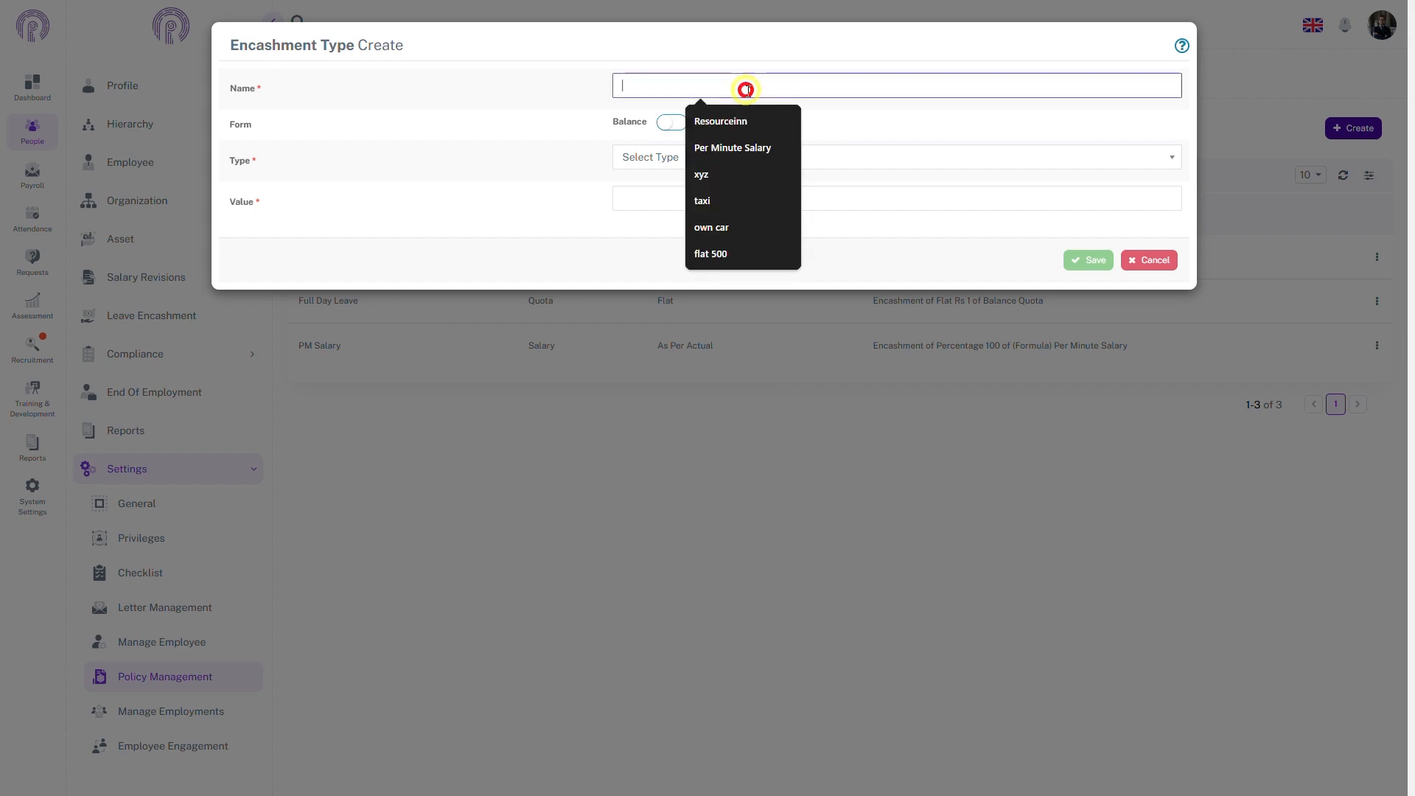
{"action": "left_click", "coordinate": [771, 127]}
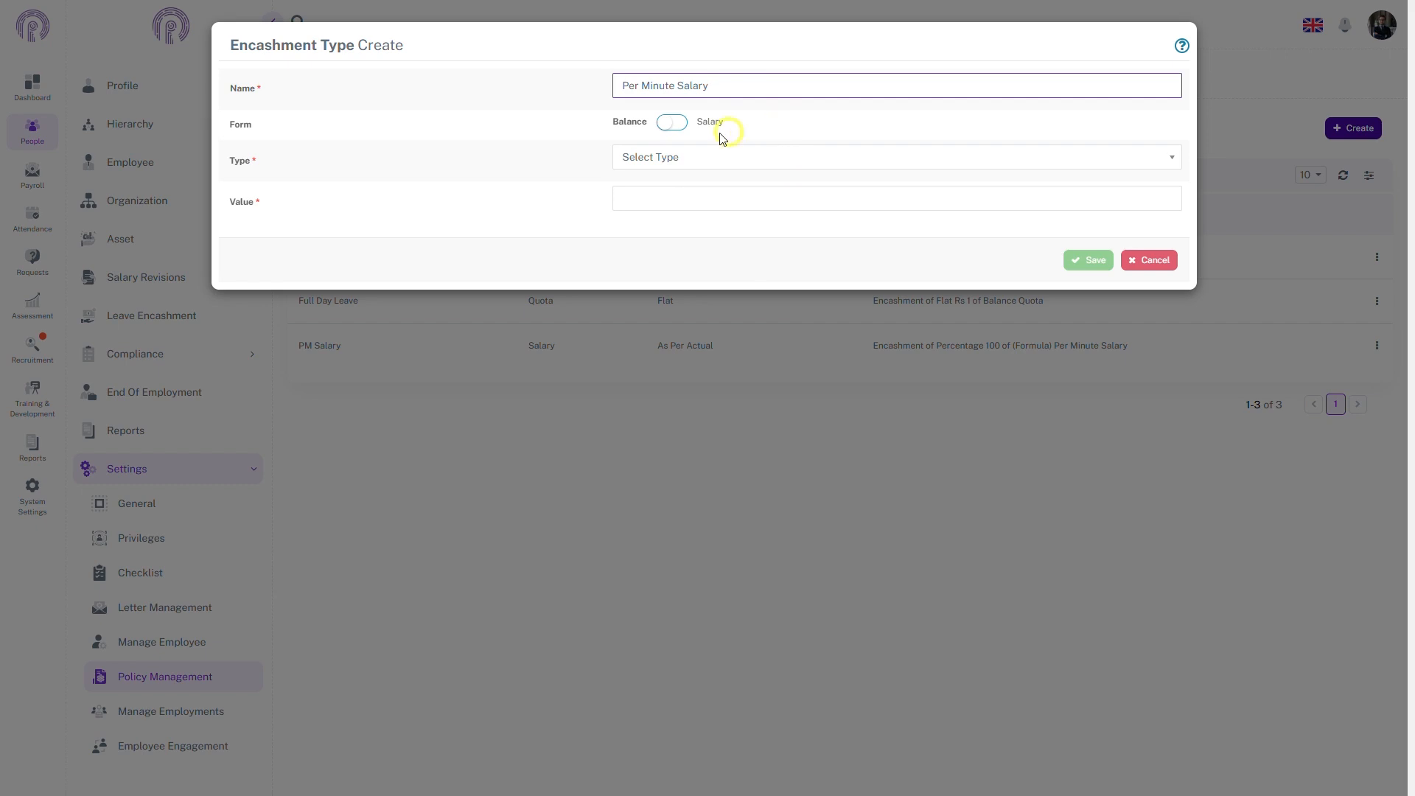
{"action": "left_click", "coordinate": [674, 123]}
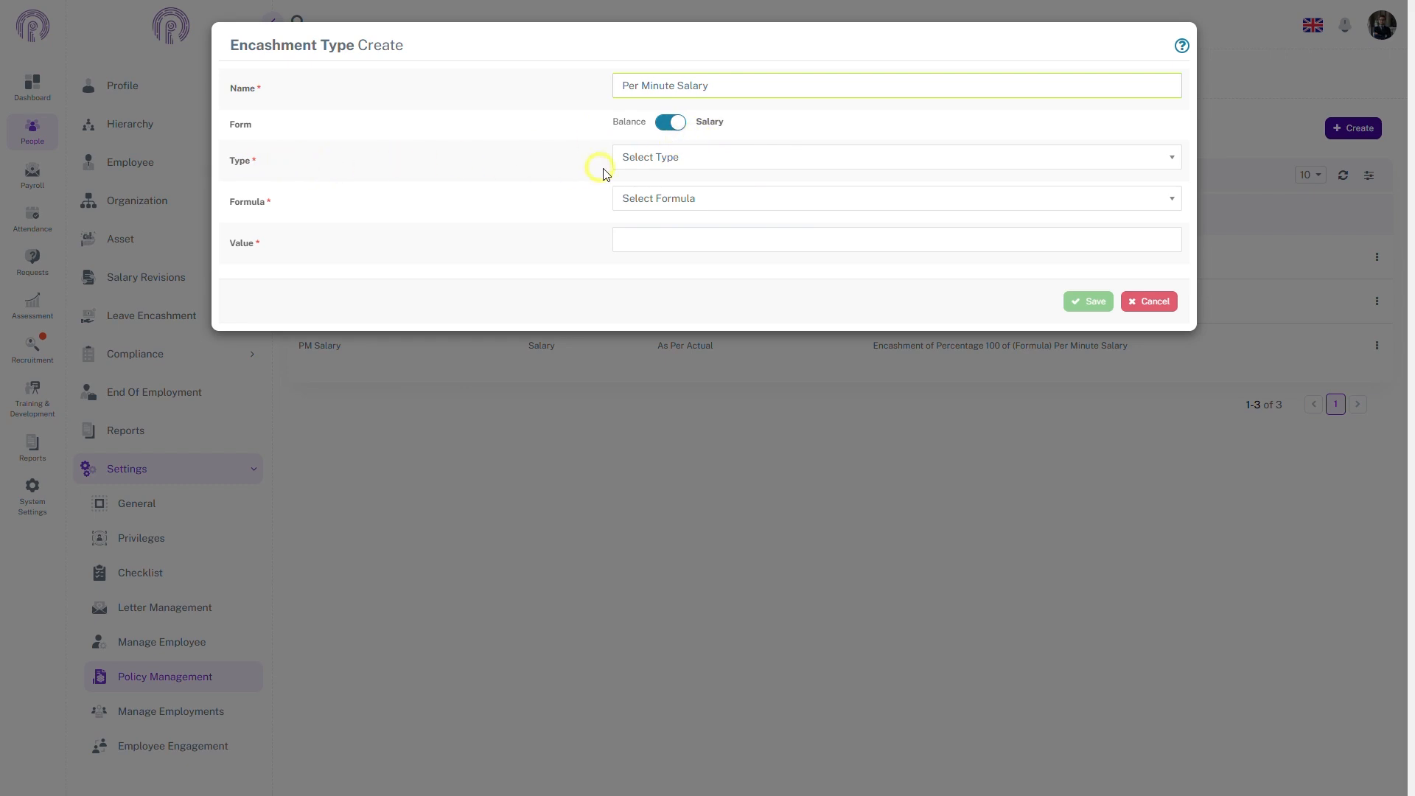
{"action": "left_click", "coordinate": [663, 165]}
{"action": "left_click", "coordinate": [653, 255]}
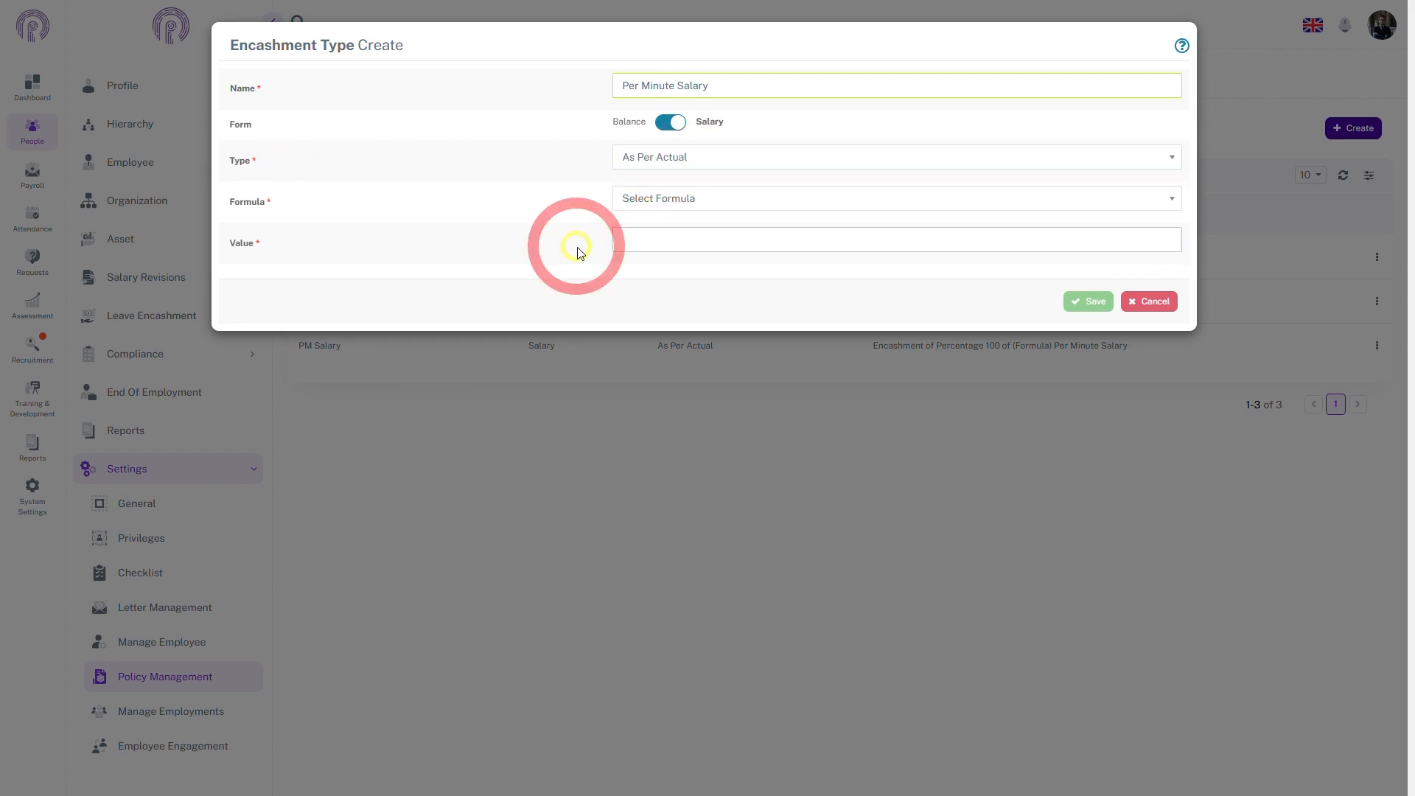
- Give the encashment type the Per Minute Salary formula and a value of 100, and save it
{"action": "left_click", "coordinate": [700, 210]}
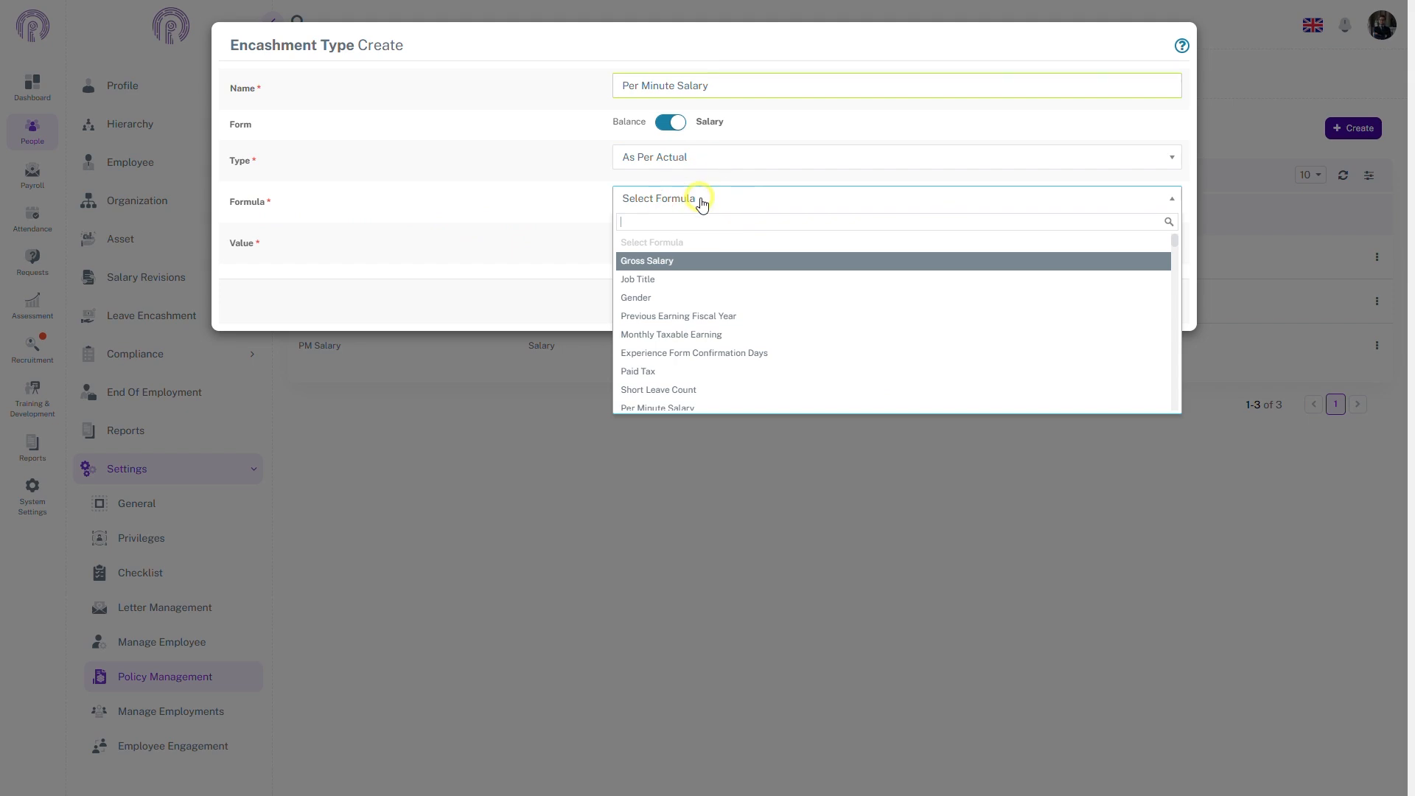
{"action": "type", "text": "pe"}
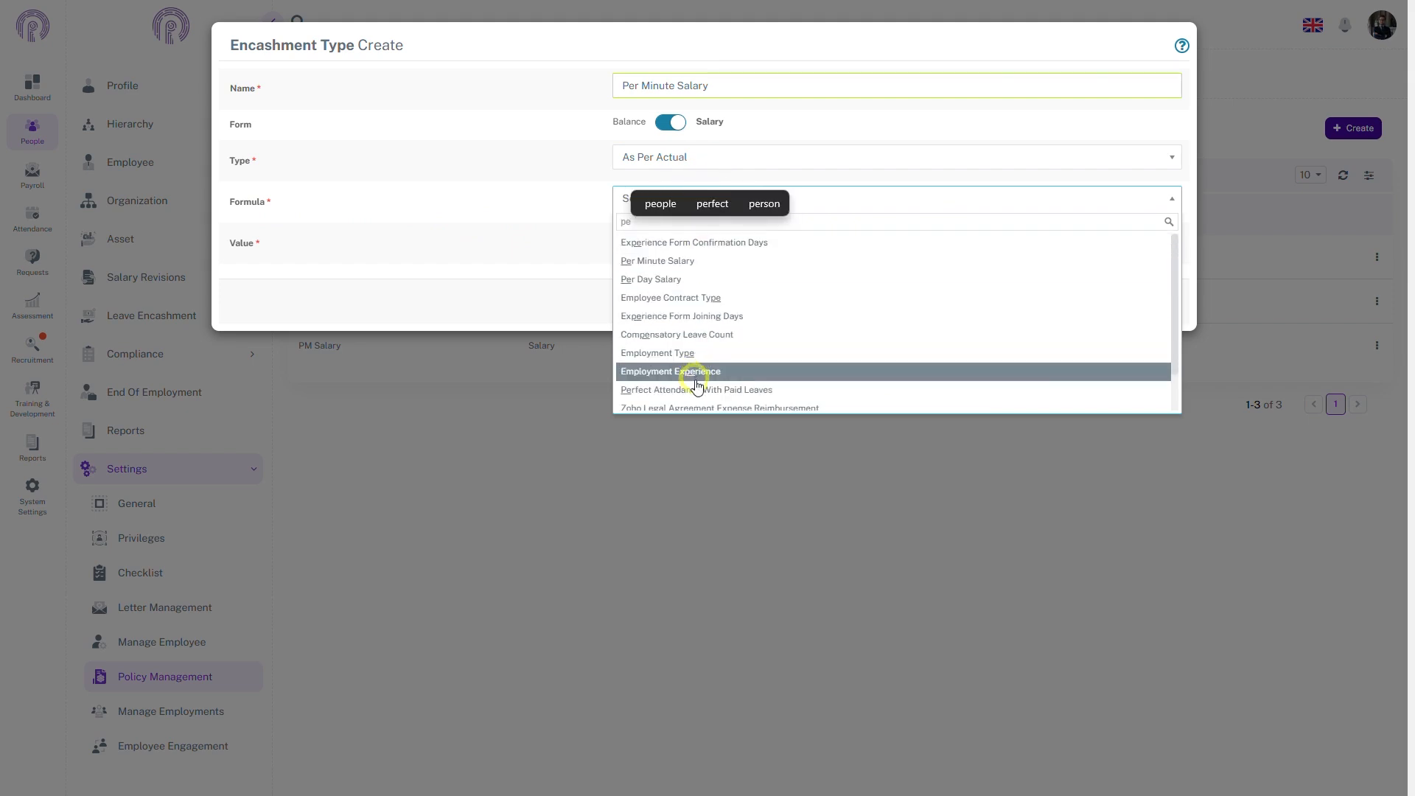
{"action": "left_click", "coordinate": [683, 262]}
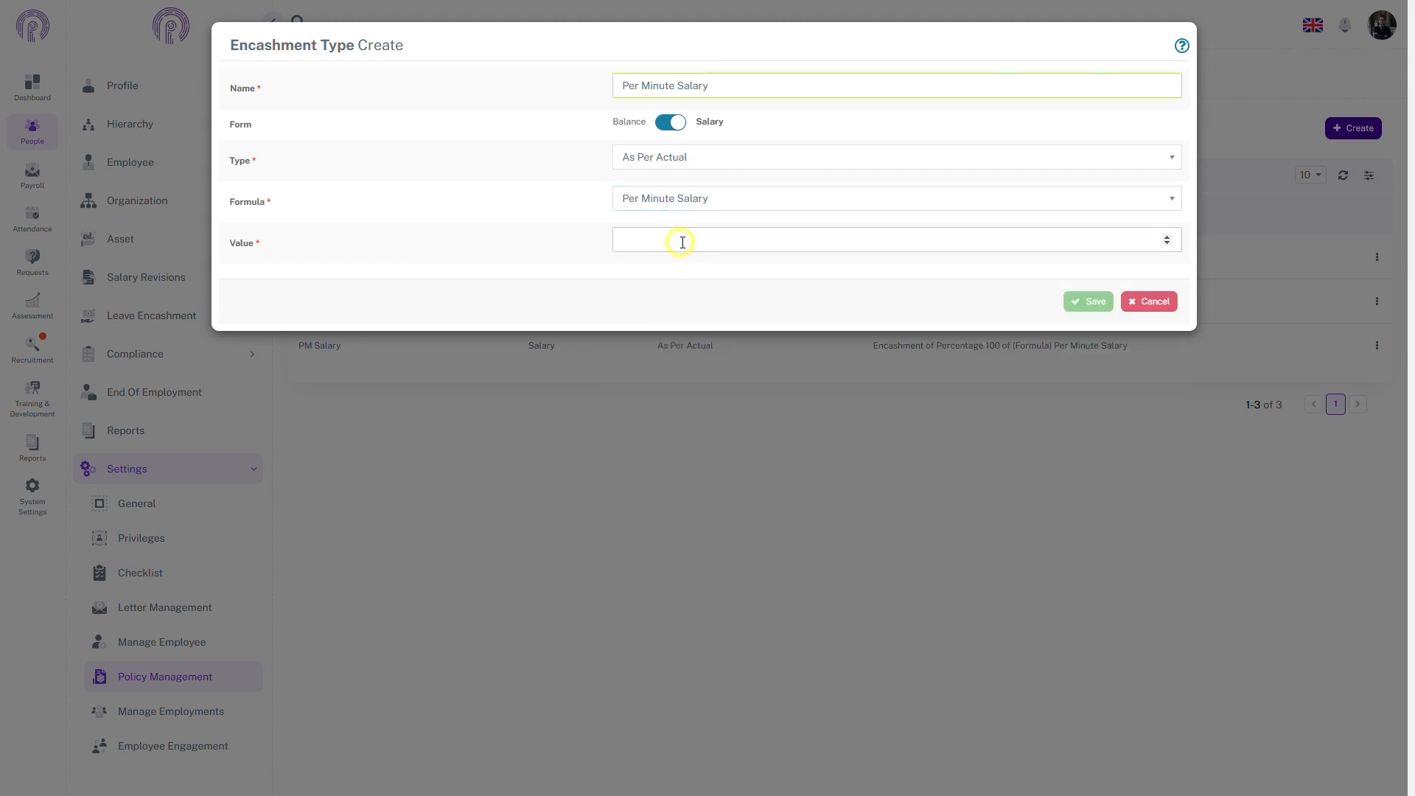
{"action": "left_click", "coordinate": [682, 240]}
{"action": "type", "text": "100"}
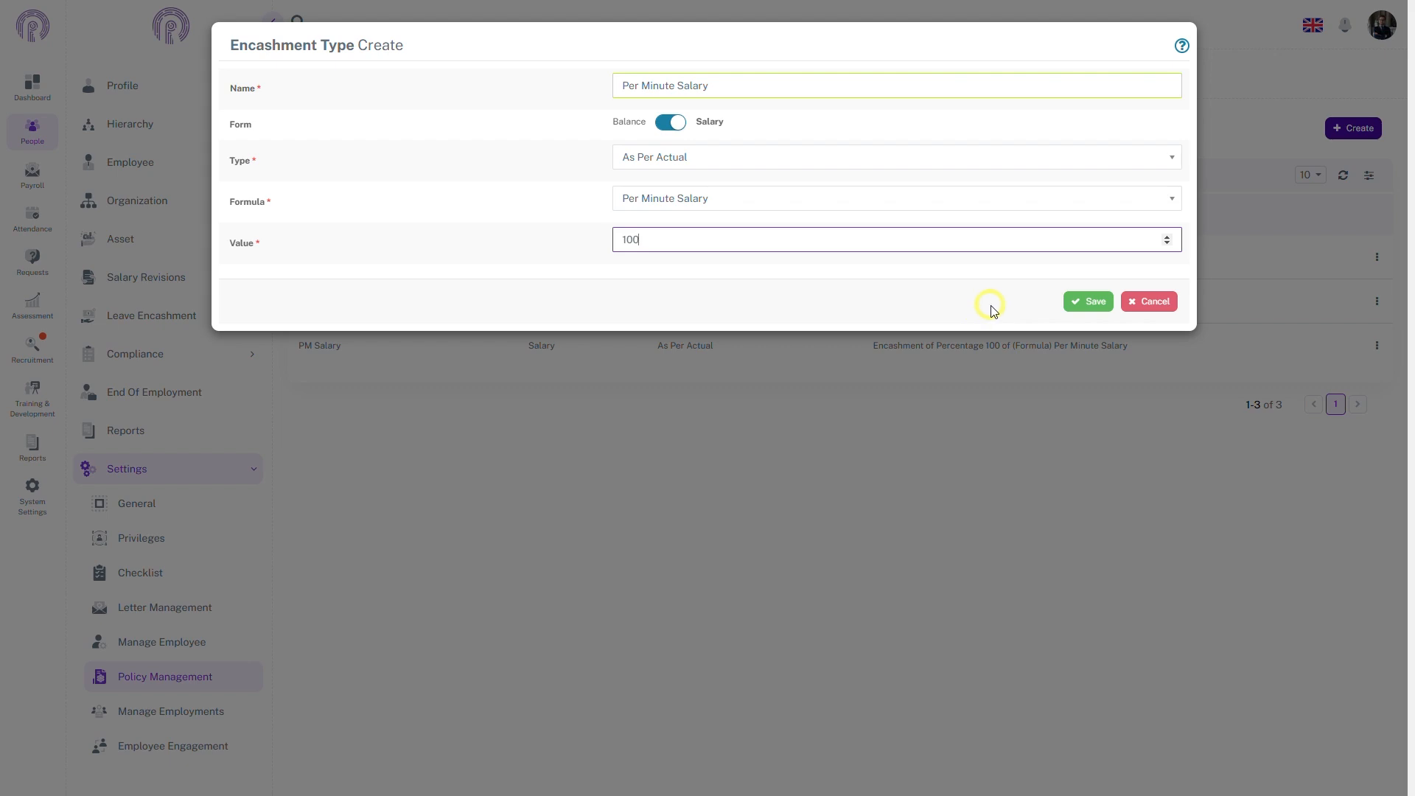
{"action": "left_click", "coordinate": [1080, 298]}
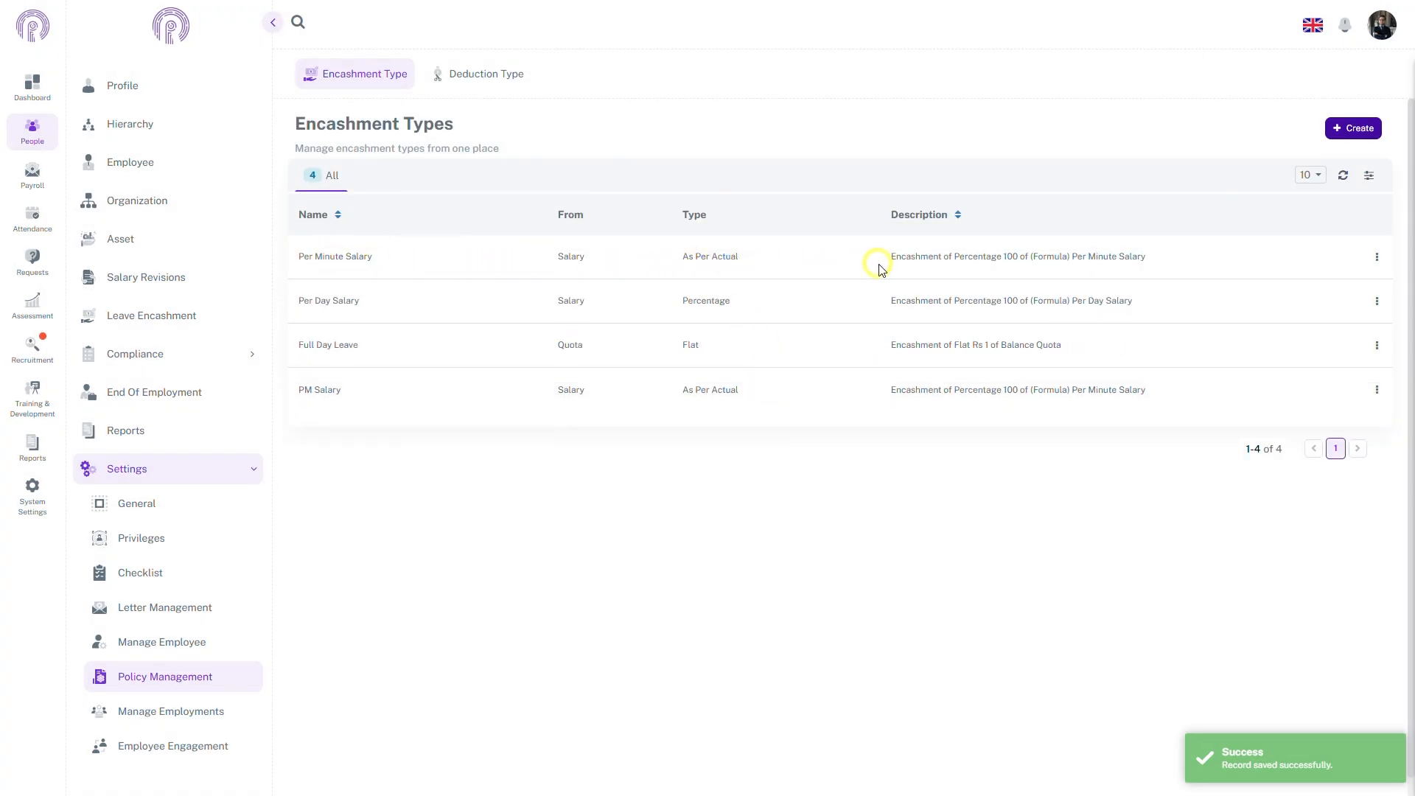
- Start a new overtime policy under the compliance attendance policies, named Over Time, with the type Daily
{"action": "left_click", "coordinate": [145, 353]}
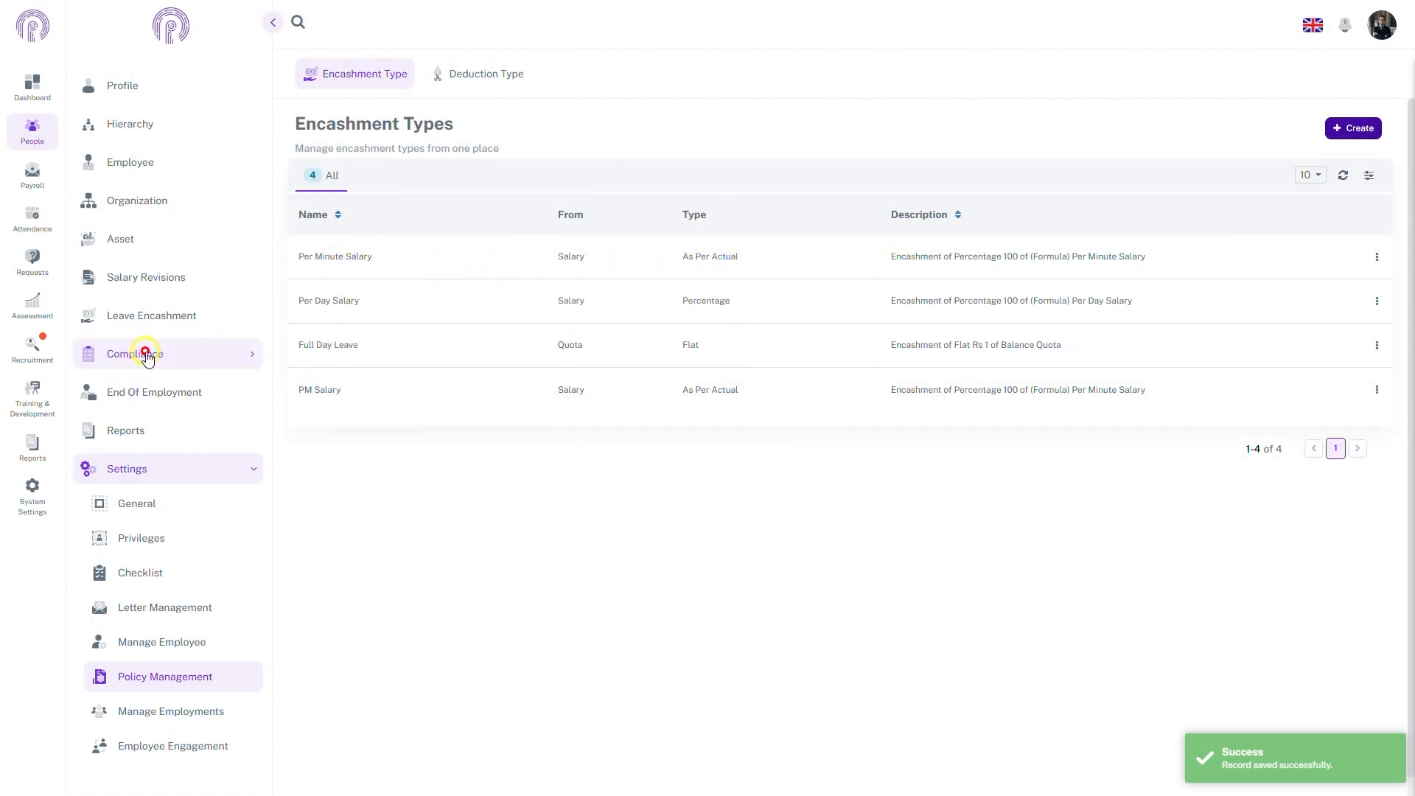
{"action": "left_click", "coordinate": [163, 457]}
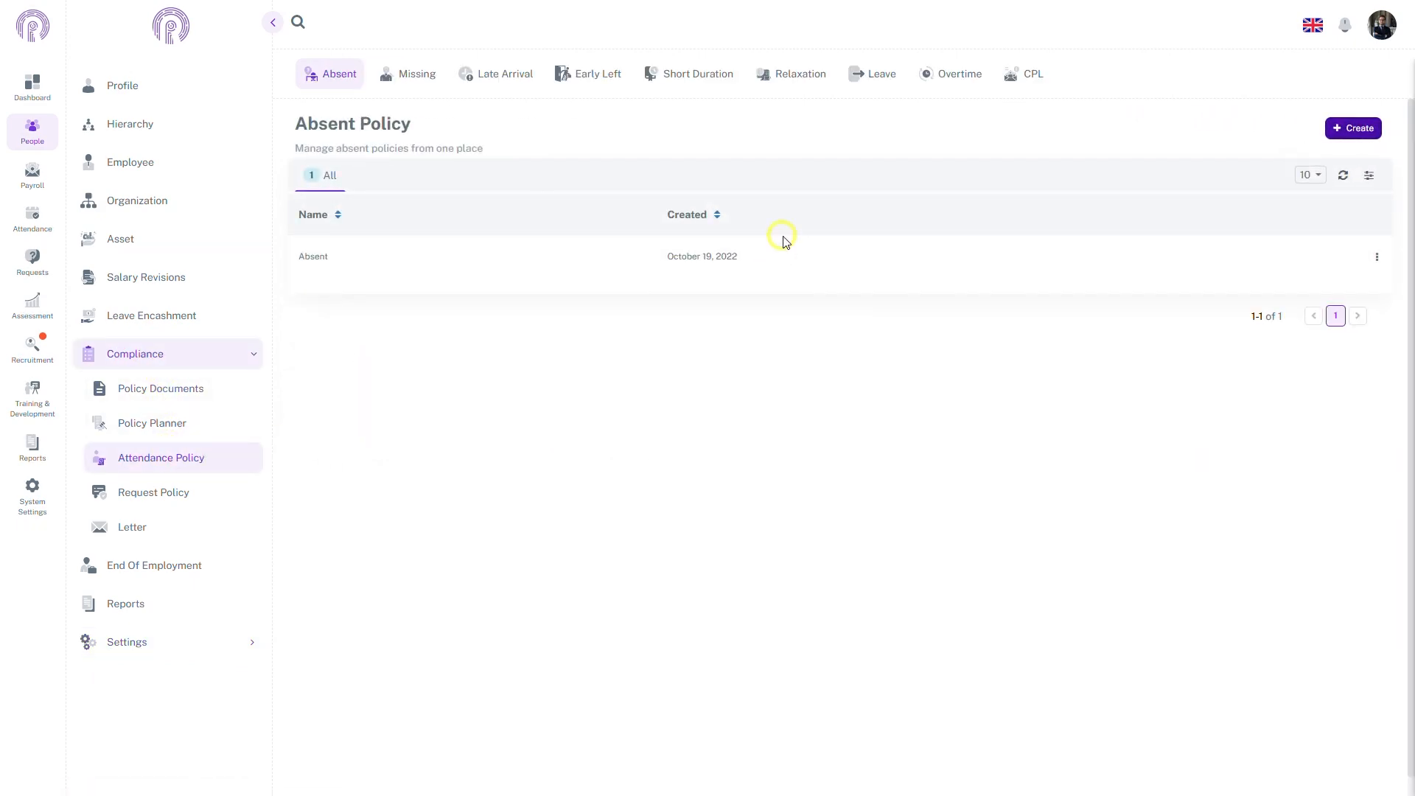
{"action": "left_click", "coordinate": [947, 77]}
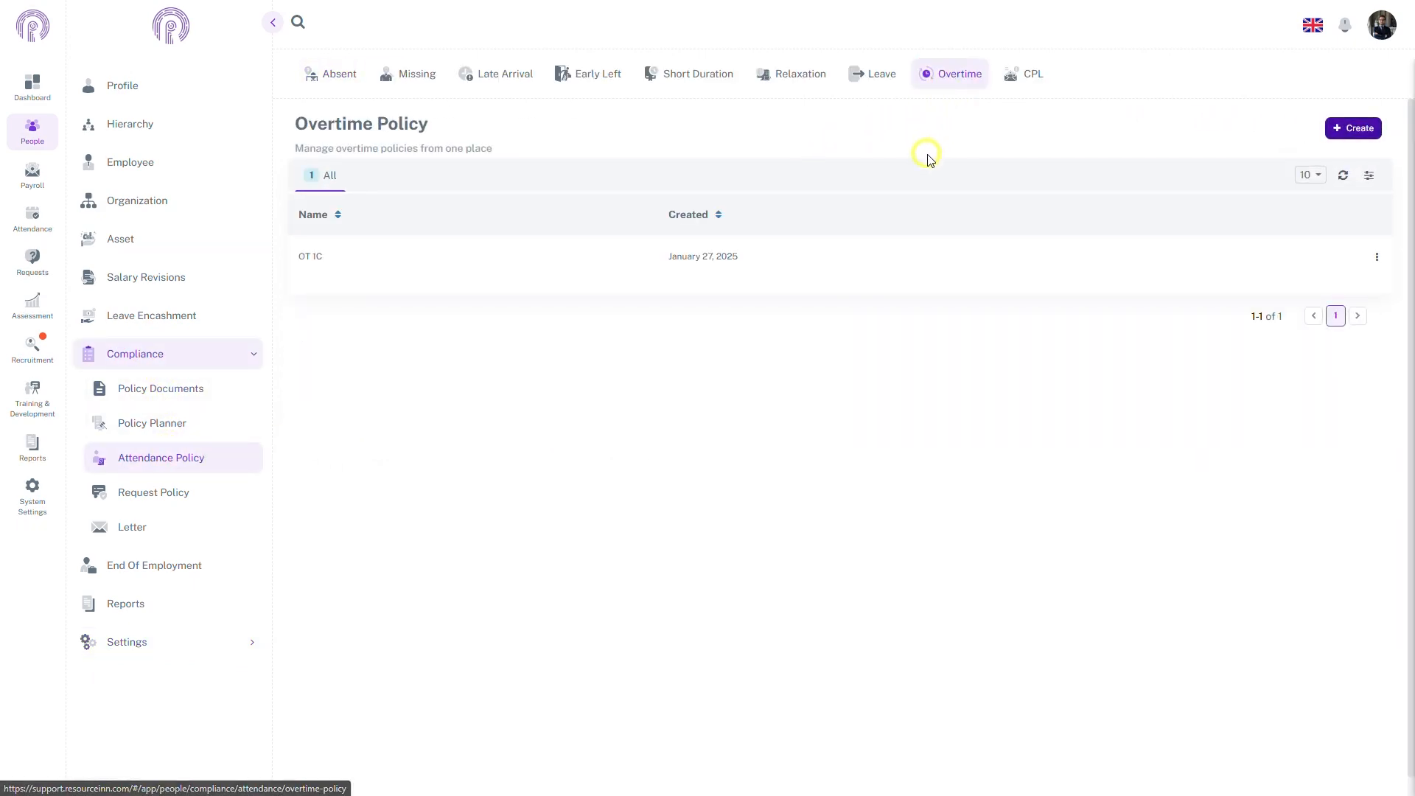
{"action": "left_click", "coordinate": [1354, 127]}
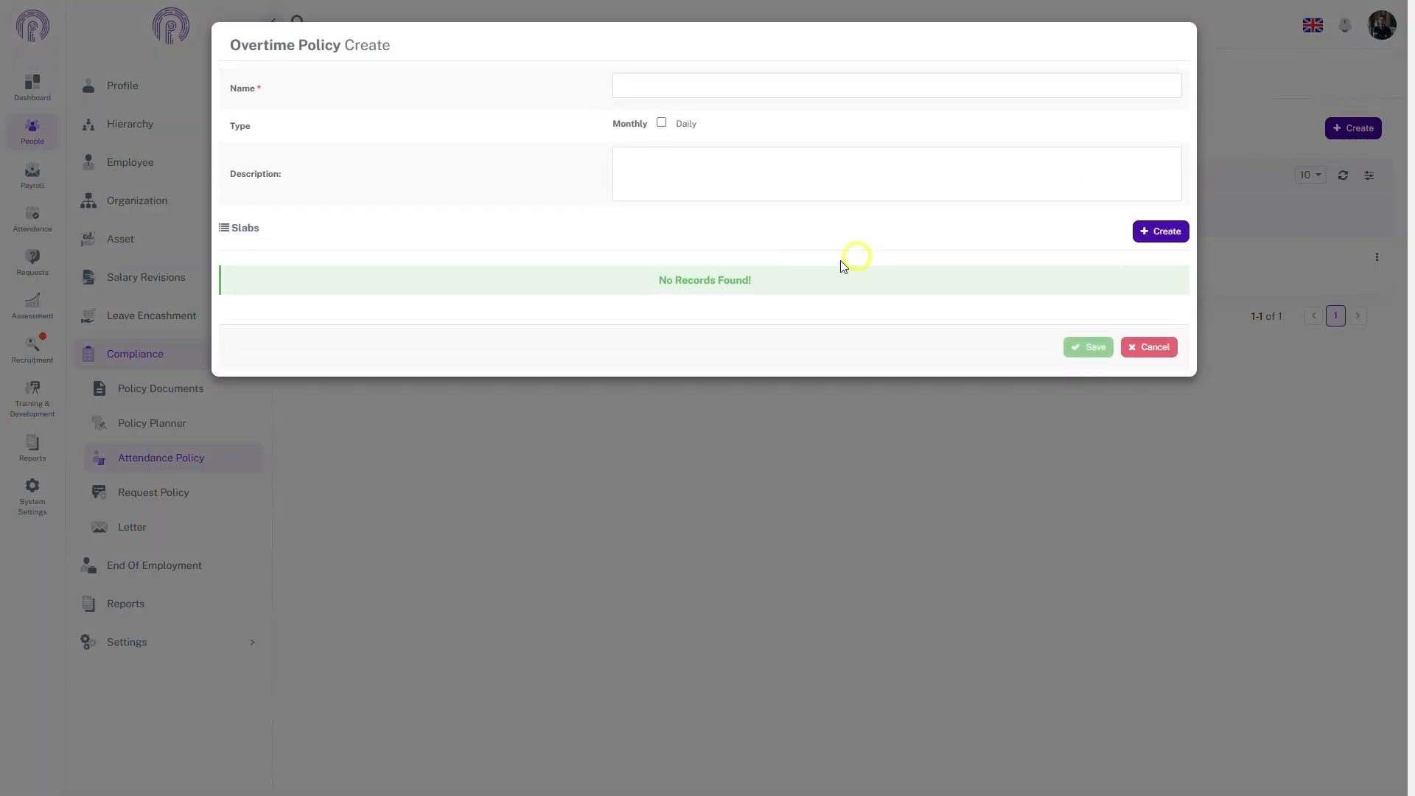
{"action": "left_click", "coordinate": [693, 89]}
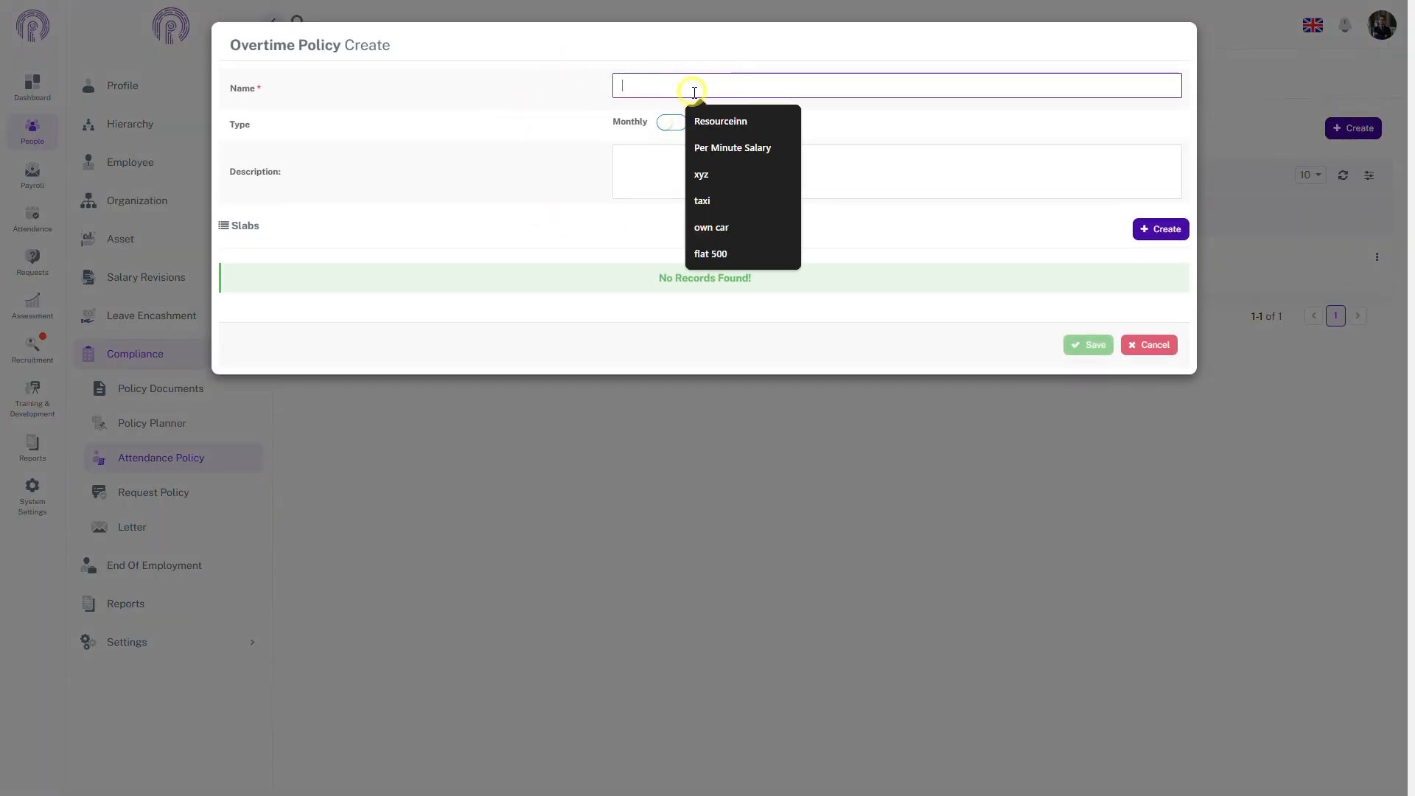
{"action": "type", "text": "Over T"}
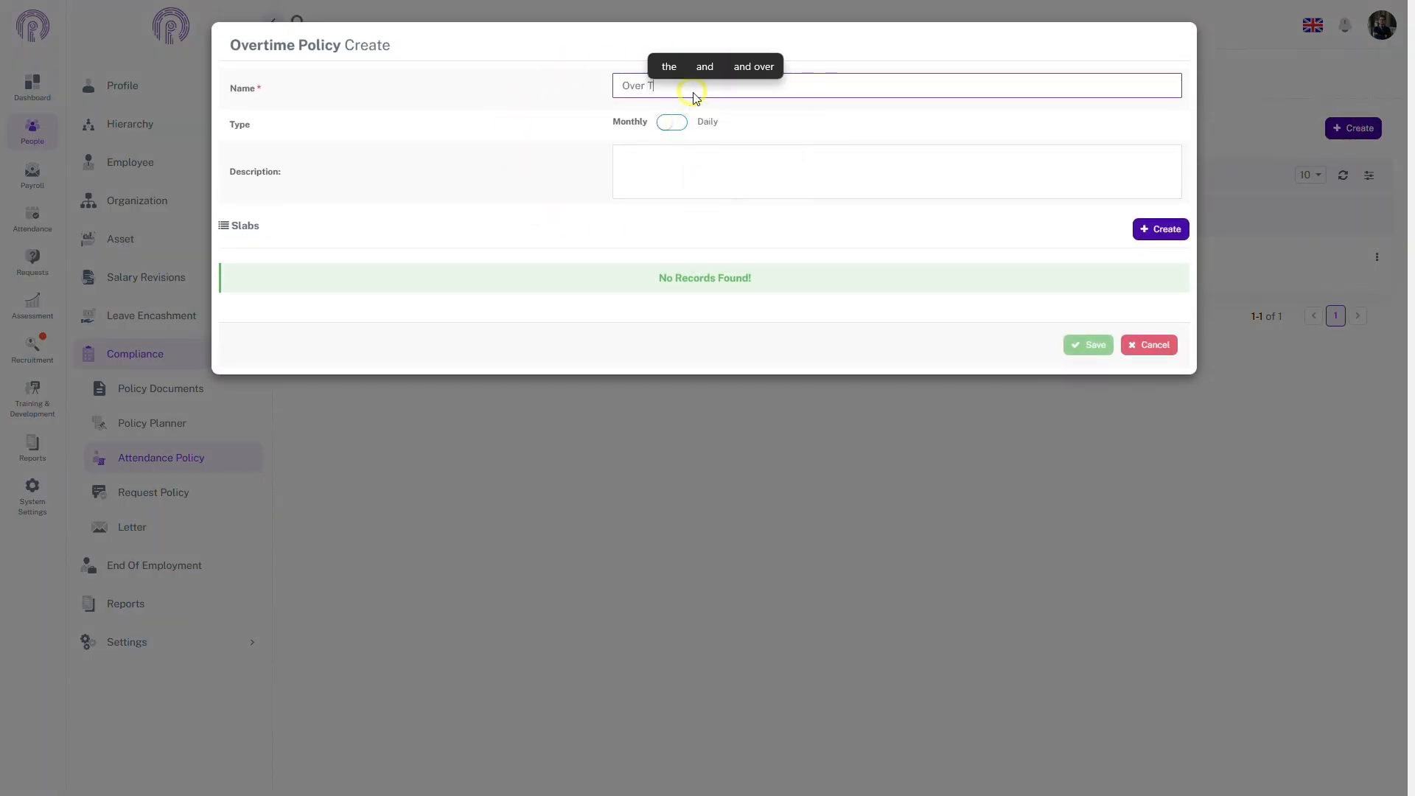
{"action": "type", "text": "Ime"}
{"action": "left_click", "coordinate": [678, 123]}
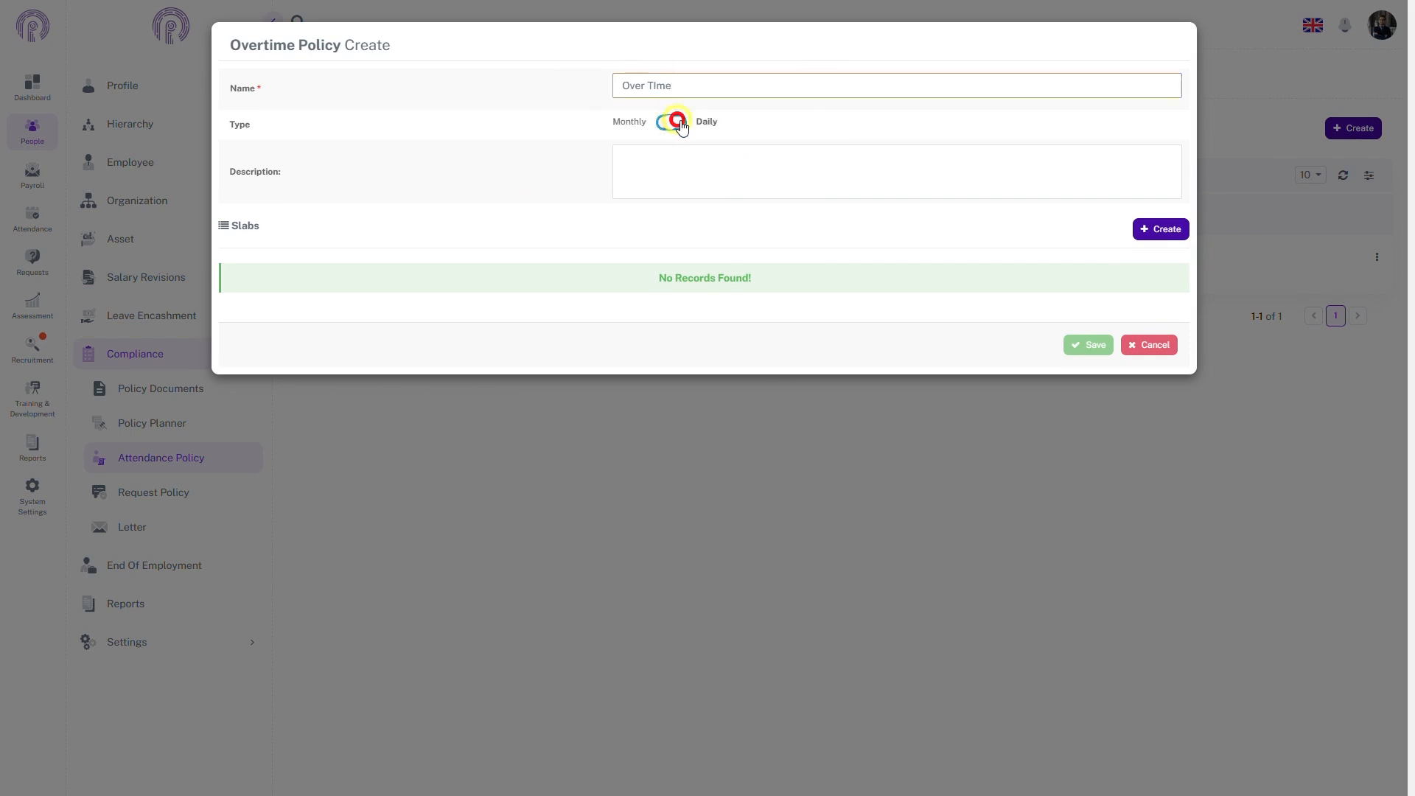
- Add a slab to the overtime policy with 30 minimum minutes and the Per Minute Salary encashment type
{"action": "left_click", "coordinate": [1161, 234]}
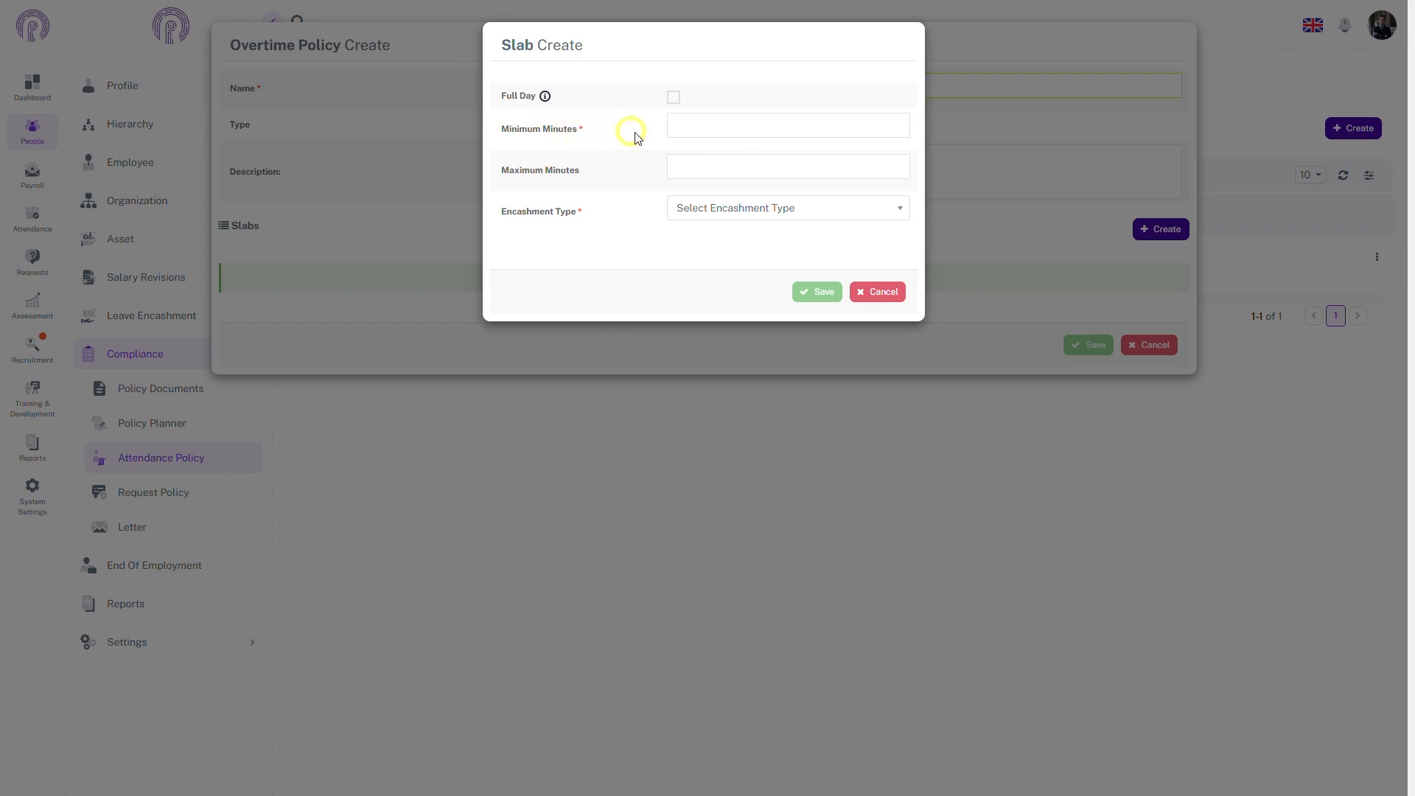
{"action": "left_click", "coordinate": [703, 129]}
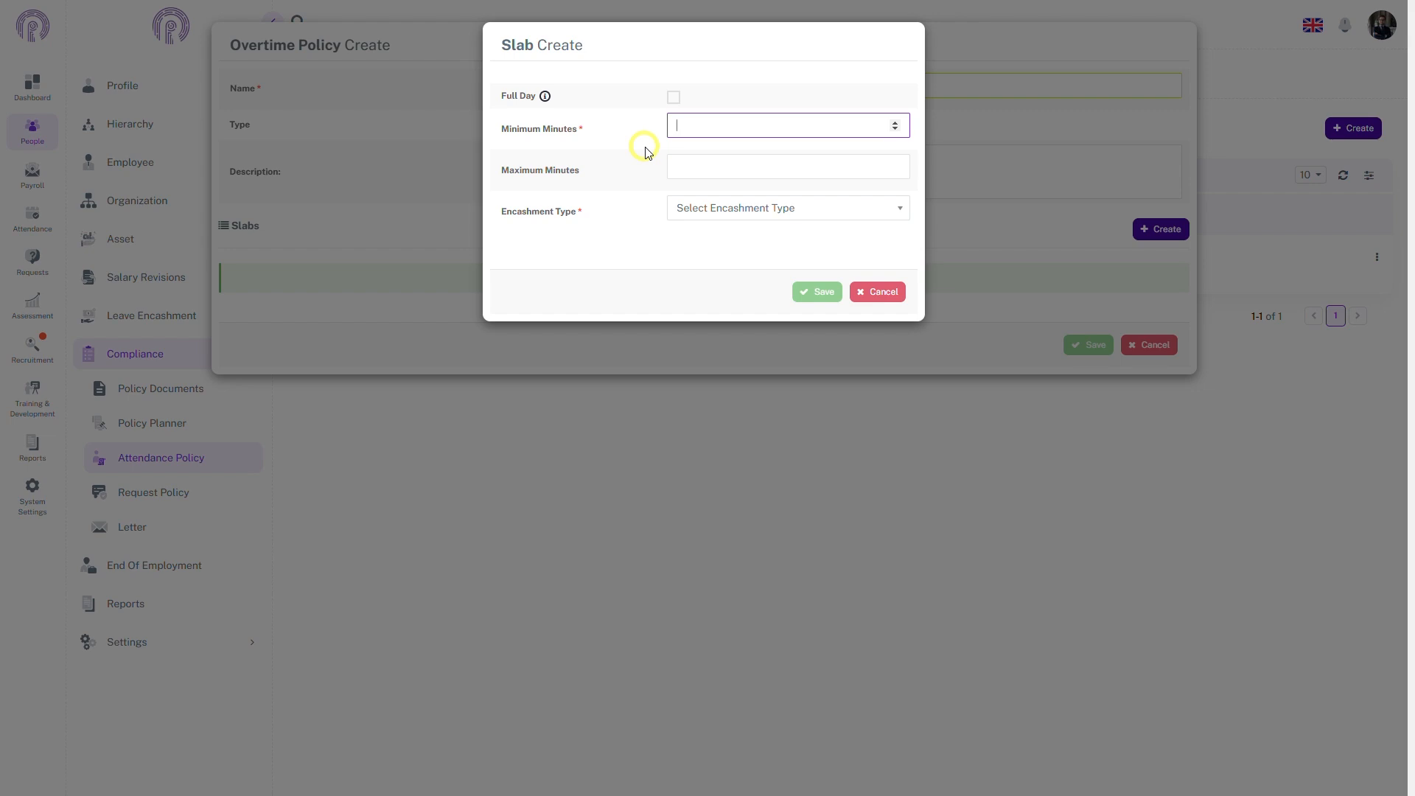
{"action": "type", "text": "30"}
{"action": "left_click", "coordinate": [678, 216]}
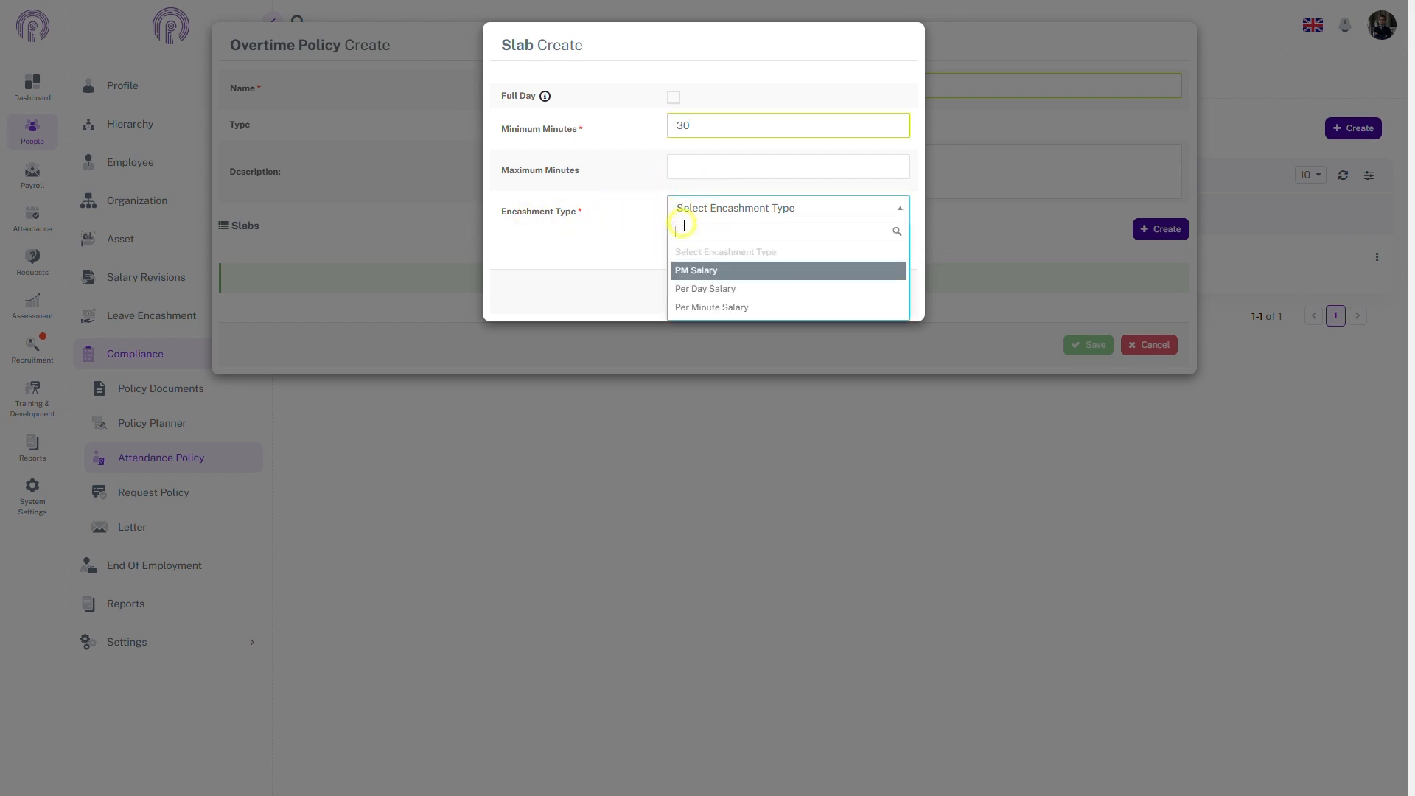
{"action": "left_click", "coordinate": [708, 309]}
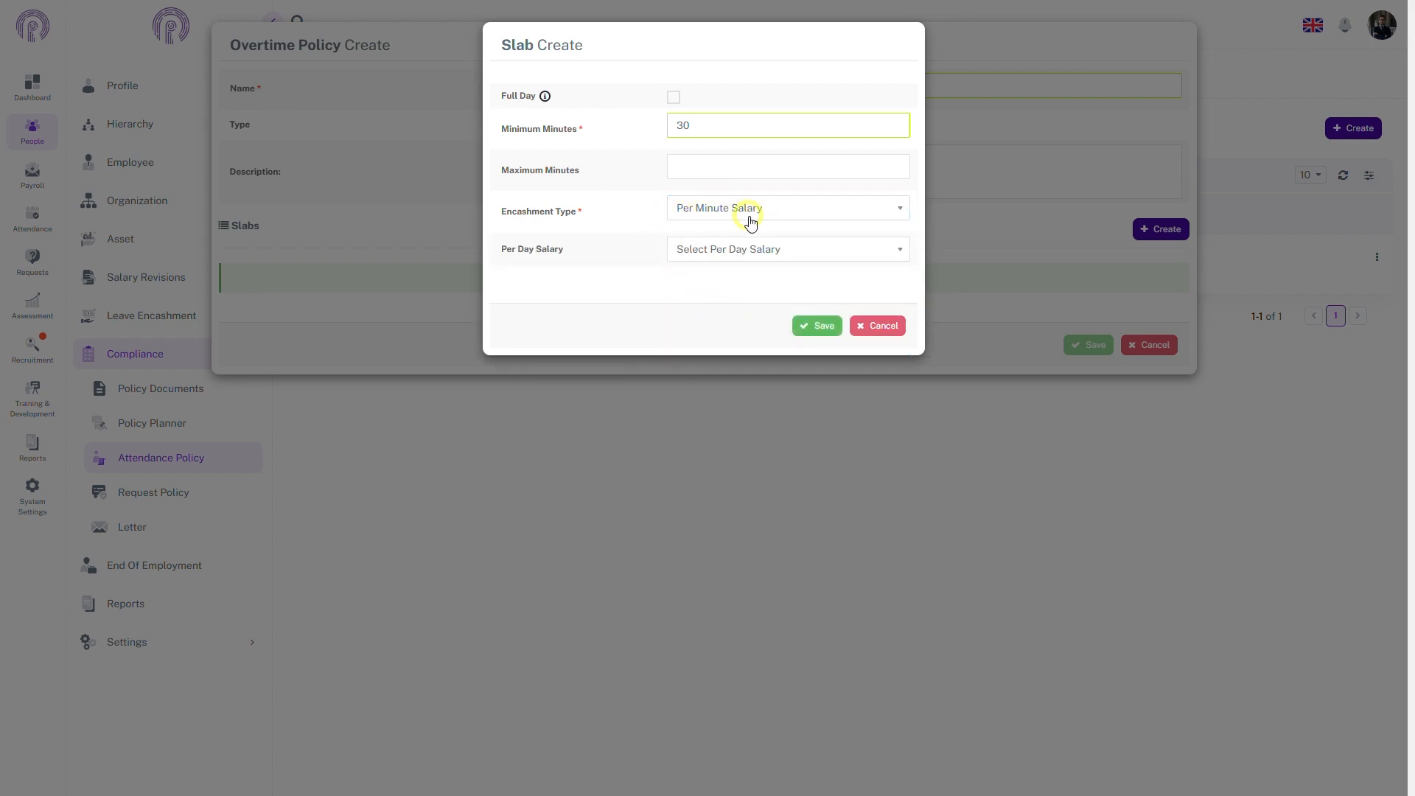
{"action": "left_click", "coordinate": [820, 326]}
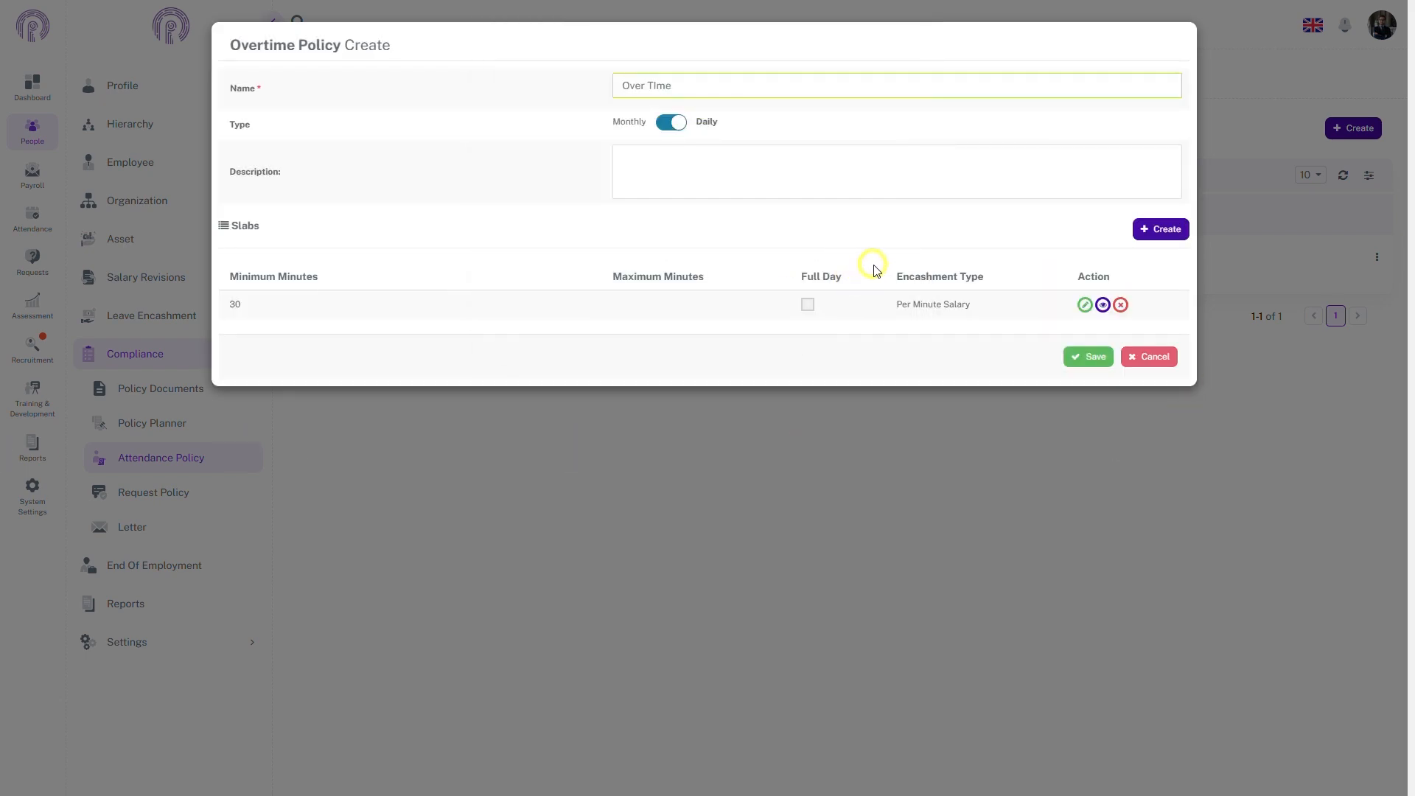
- Add a full-day slab with 180 minimum minutes and the Per Day Salary encashment type, and save the overtime policy
{"action": "left_click", "coordinate": [1162, 230]}
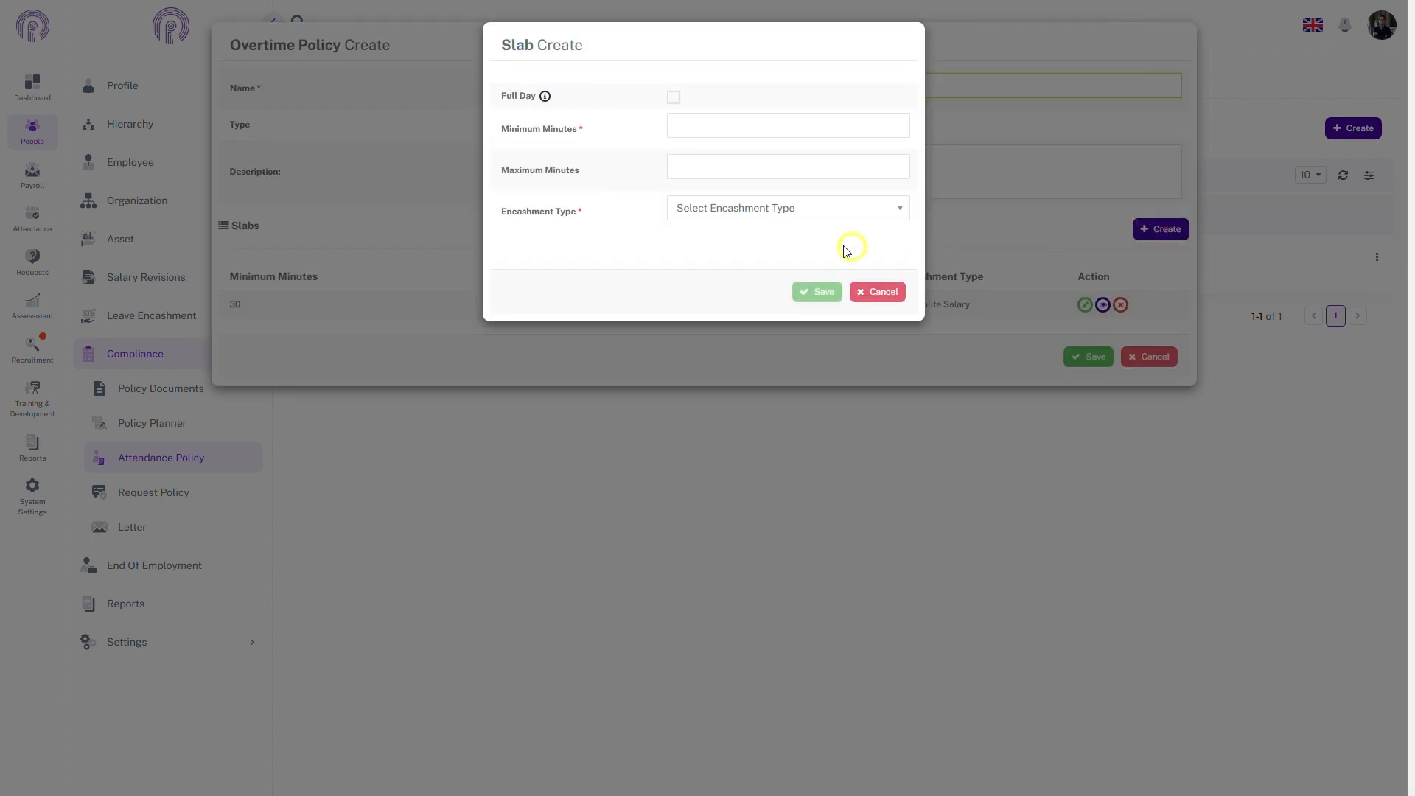
{"action": "mouse_move", "coordinate": [541, 101]}
{"action": "left_click", "coordinate": [673, 99]}
{"action": "left_click", "coordinate": [680, 124]}
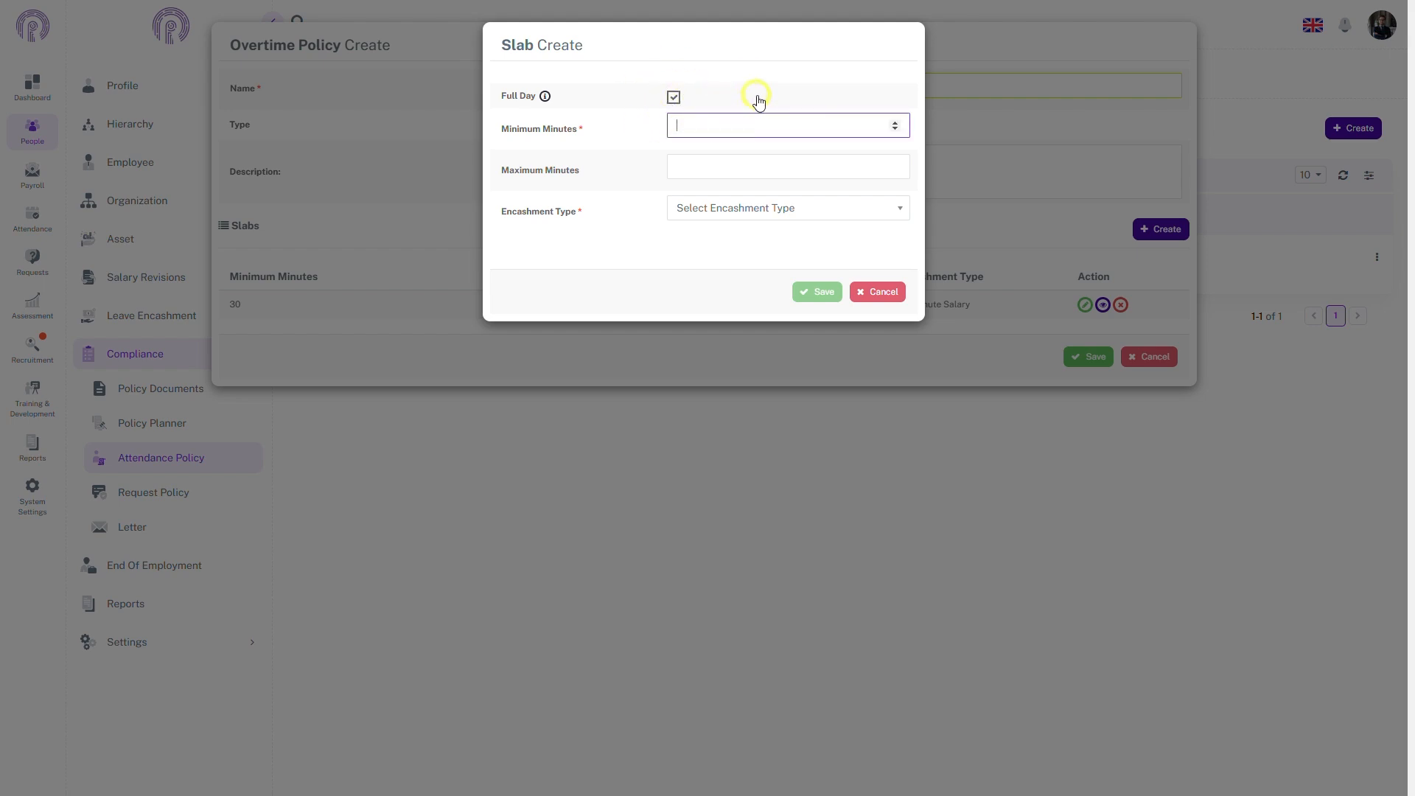
{"action": "type", "text": "180"}
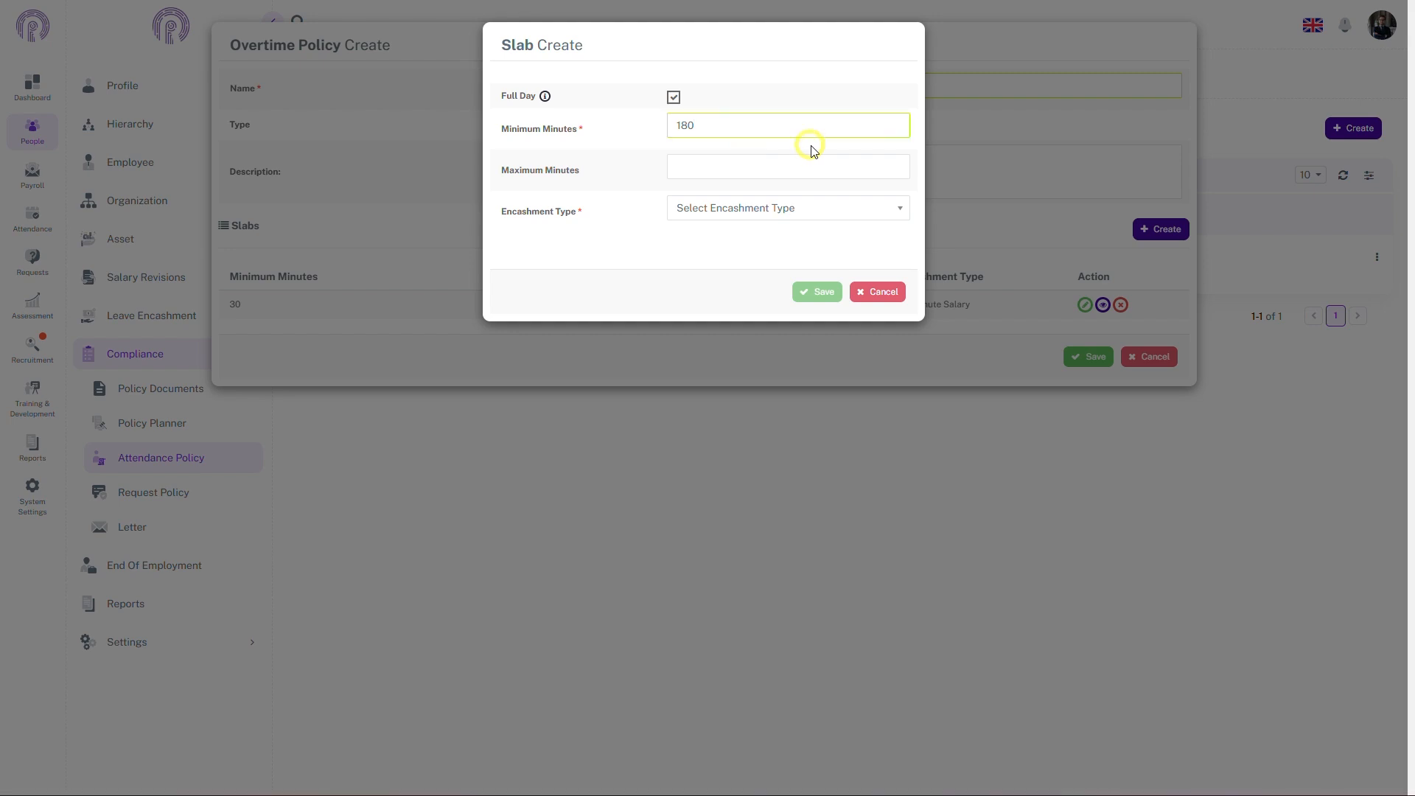
{"action": "left_click", "coordinate": [728, 212]}
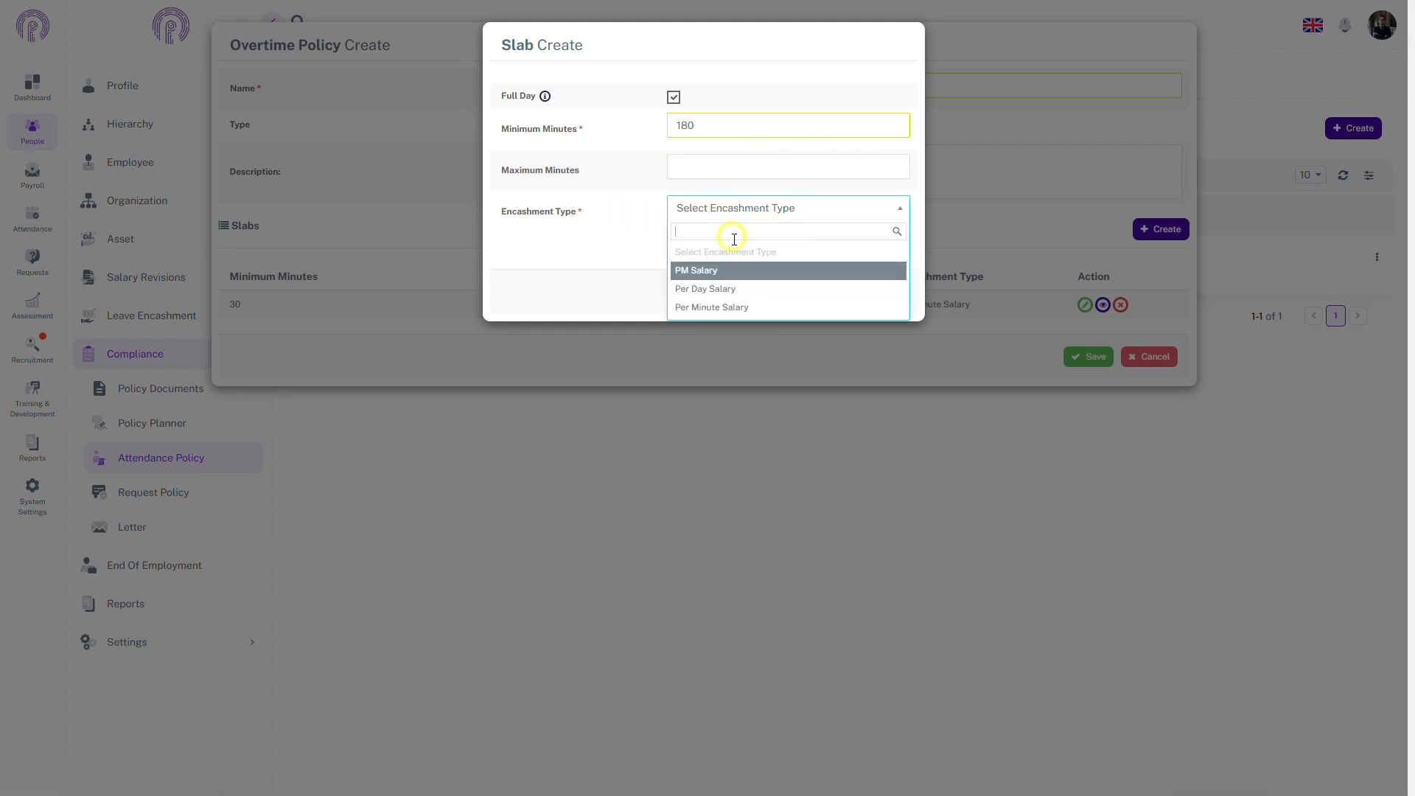
{"action": "left_click", "coordinate": [735, 289]}
{"action": "left_click", "coordinate": [814, 295]}
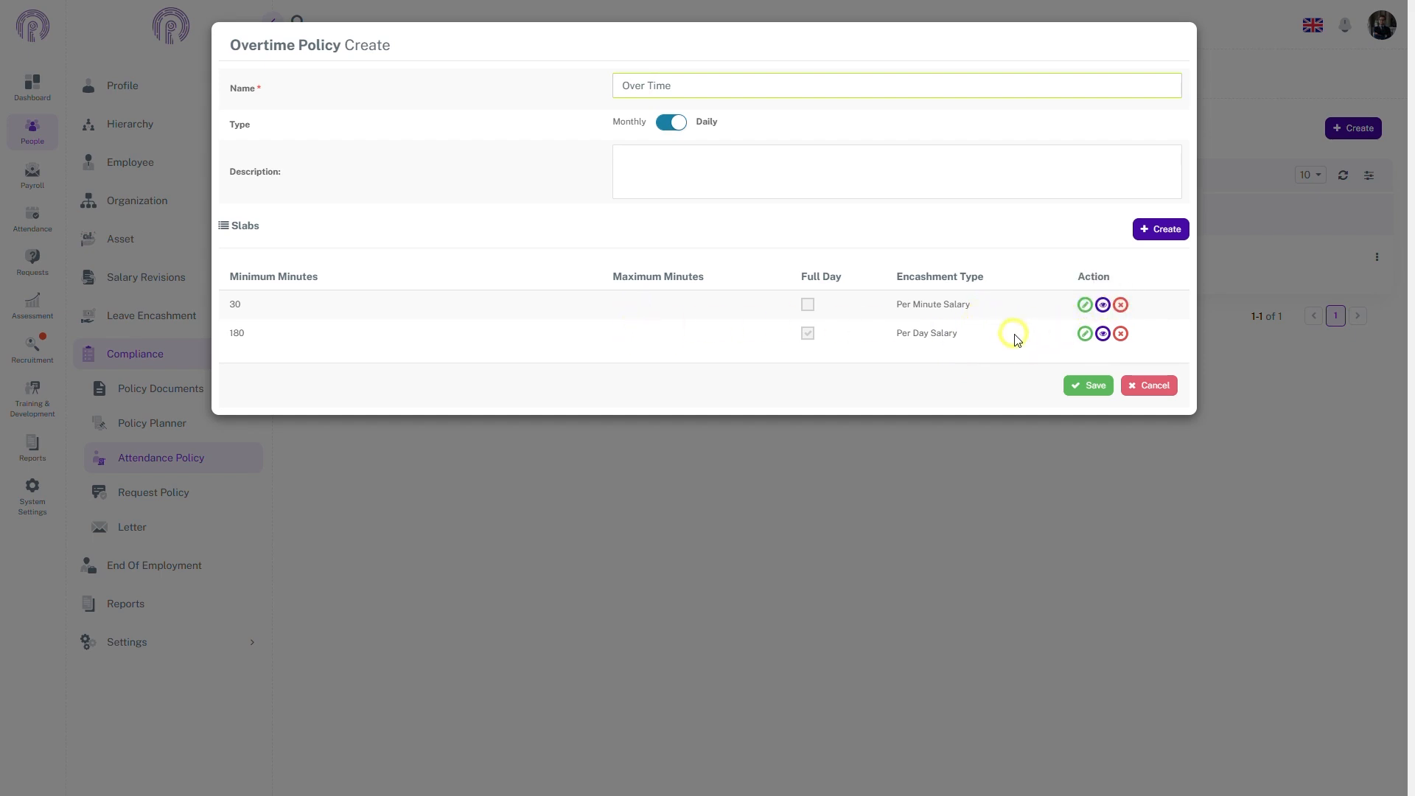
{"action": "left_click", "coordinate": [1078, 383]}
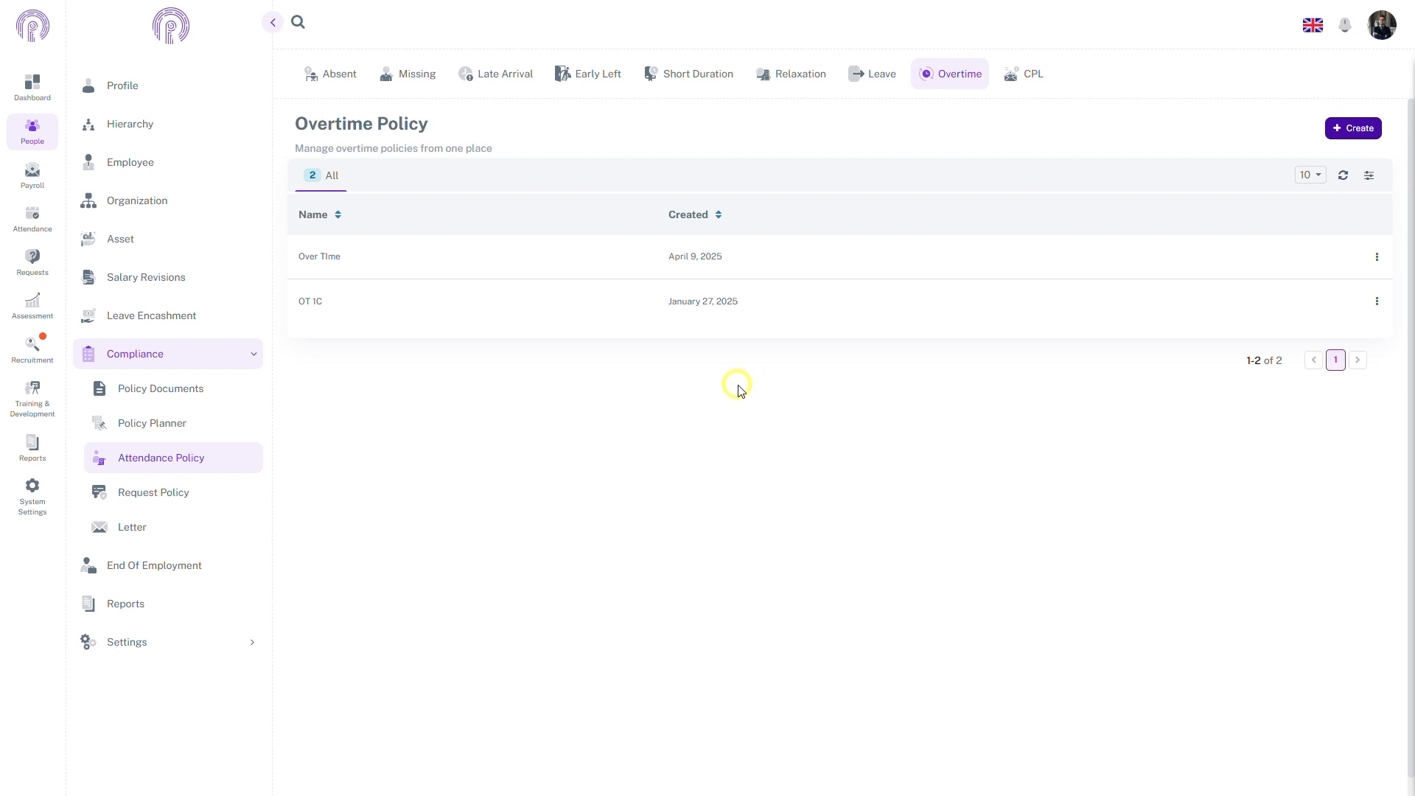
- Start another encashment type in the policy management settings, named Full Day Leave
{"action": "left_click", "coordinate": [144, 647]}
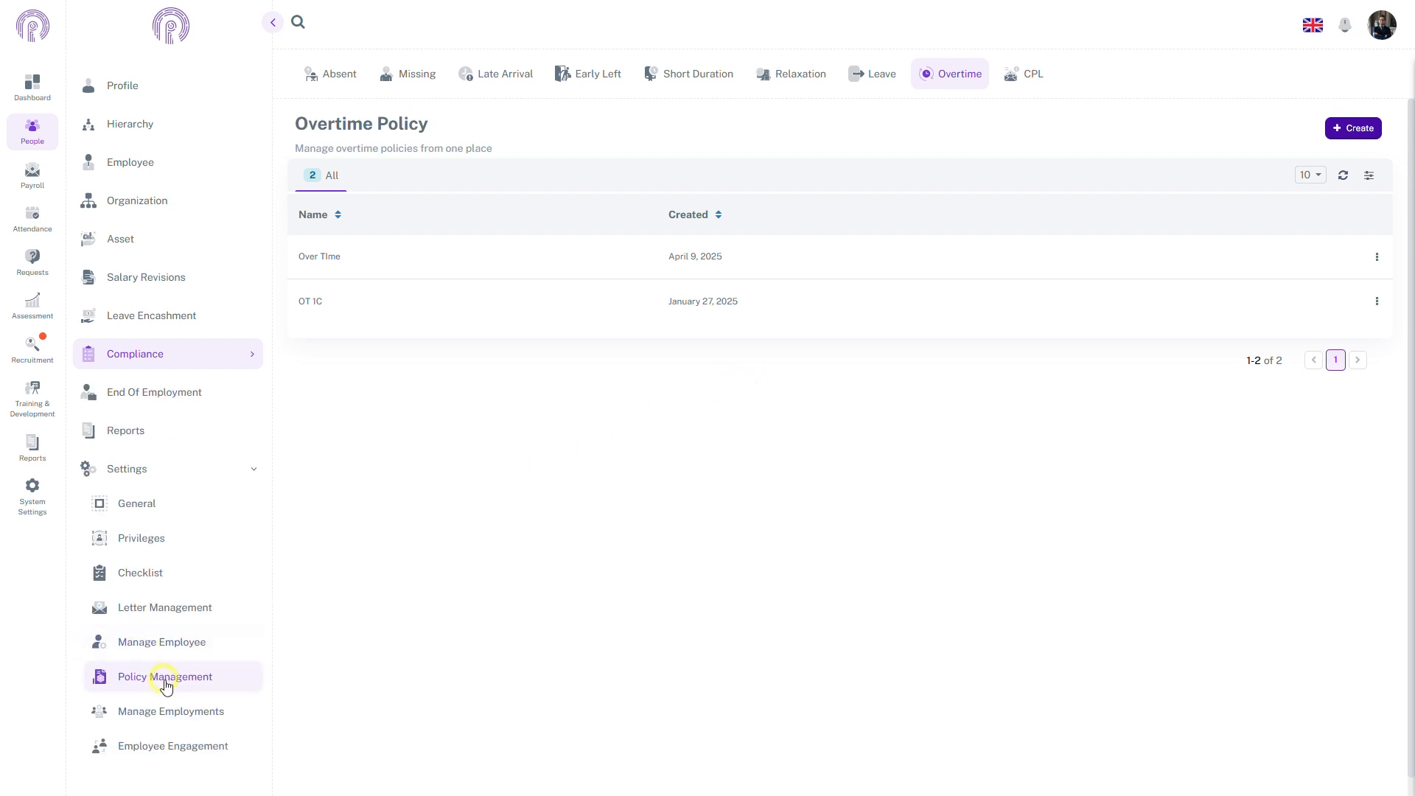
{"action": "left_click", "coordinate": [180, 677]}
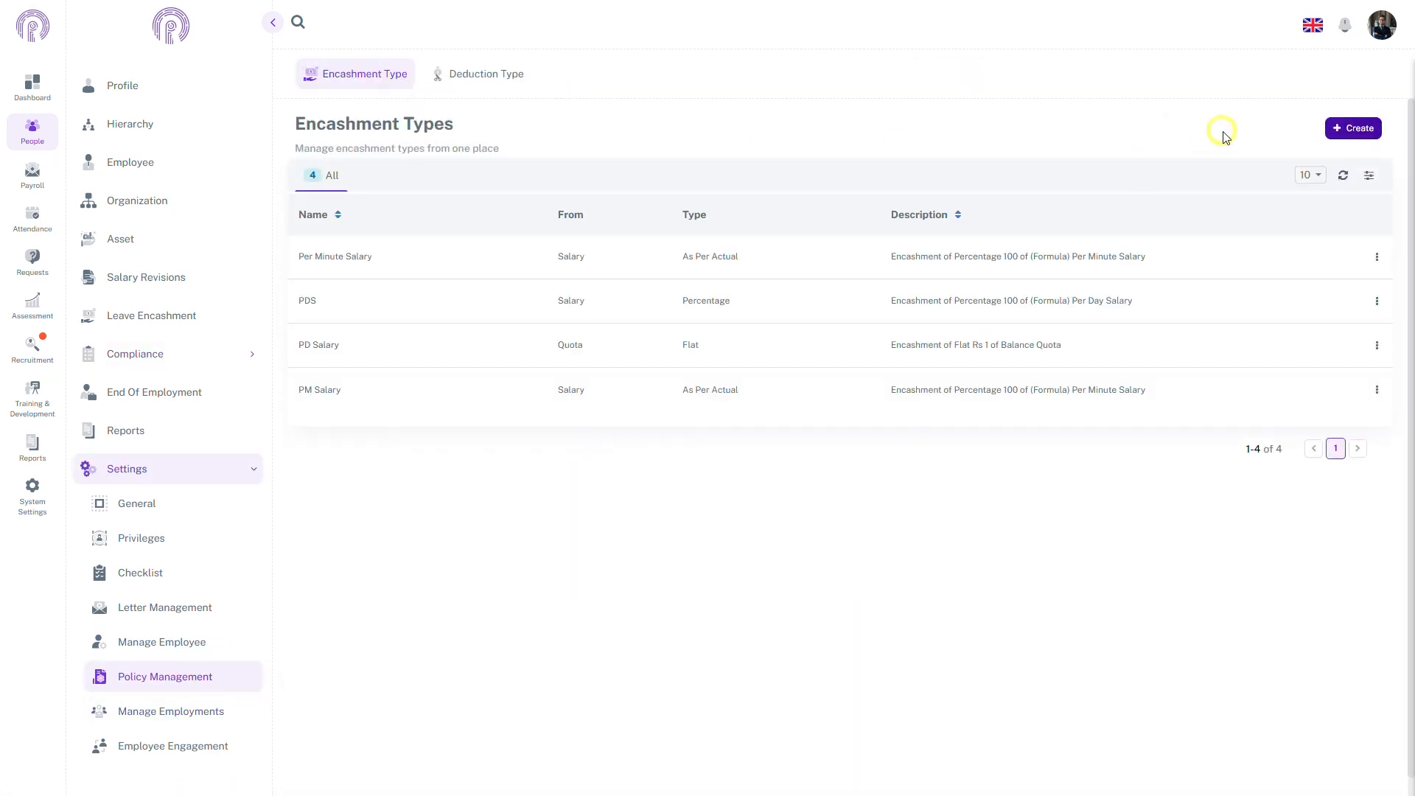
{"action": "left_click", "coordinate": [1363, 128]}
{"action": "left_click", "coordinate": [771, 85]}
{"action": "left_click", "coordinate": [733, 115]}
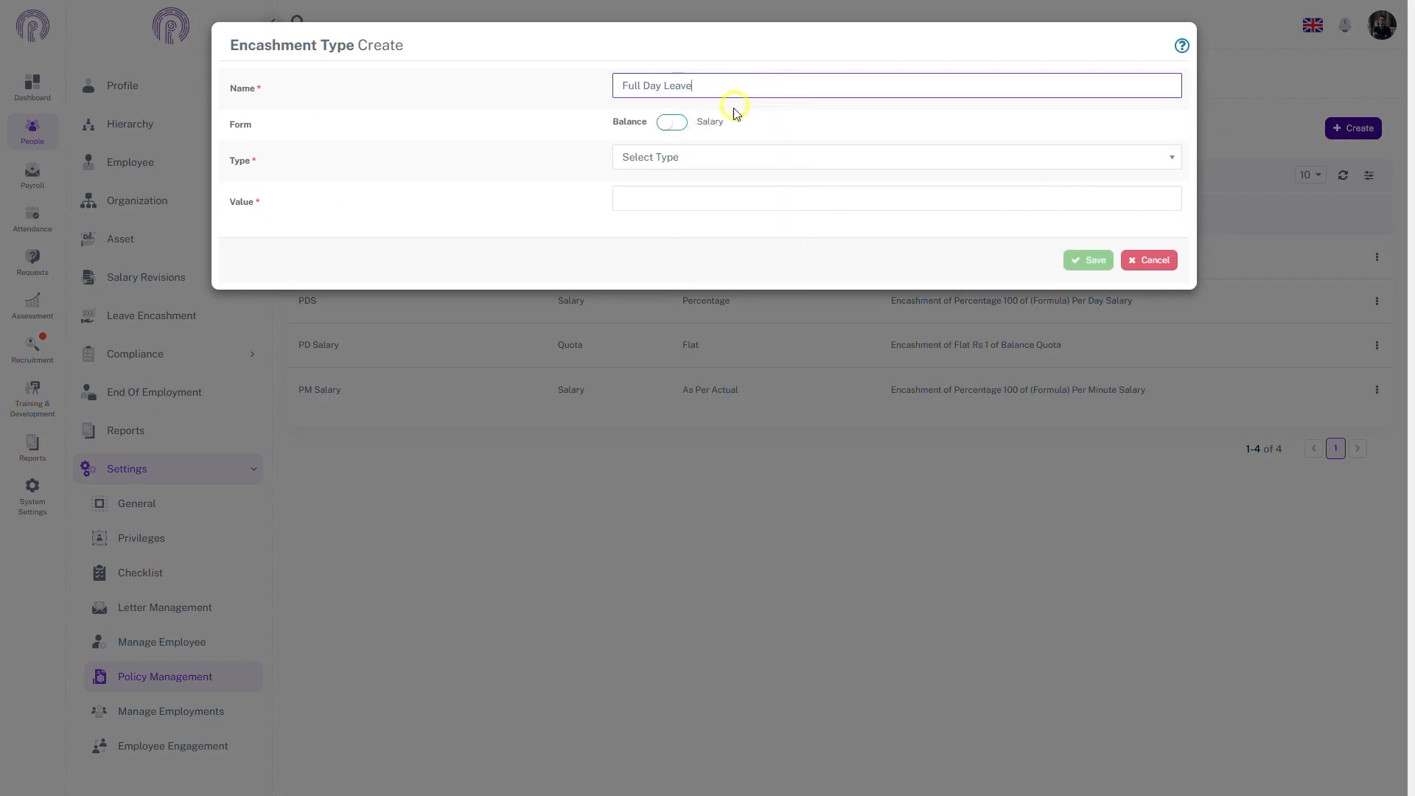
- Give the balance-based encashment type the type Flat and a value of 1, and save it
{"action": "left_click", "coordinate": [656, 156]}
{"action": "left_click", "coordinate": [642, 219]}
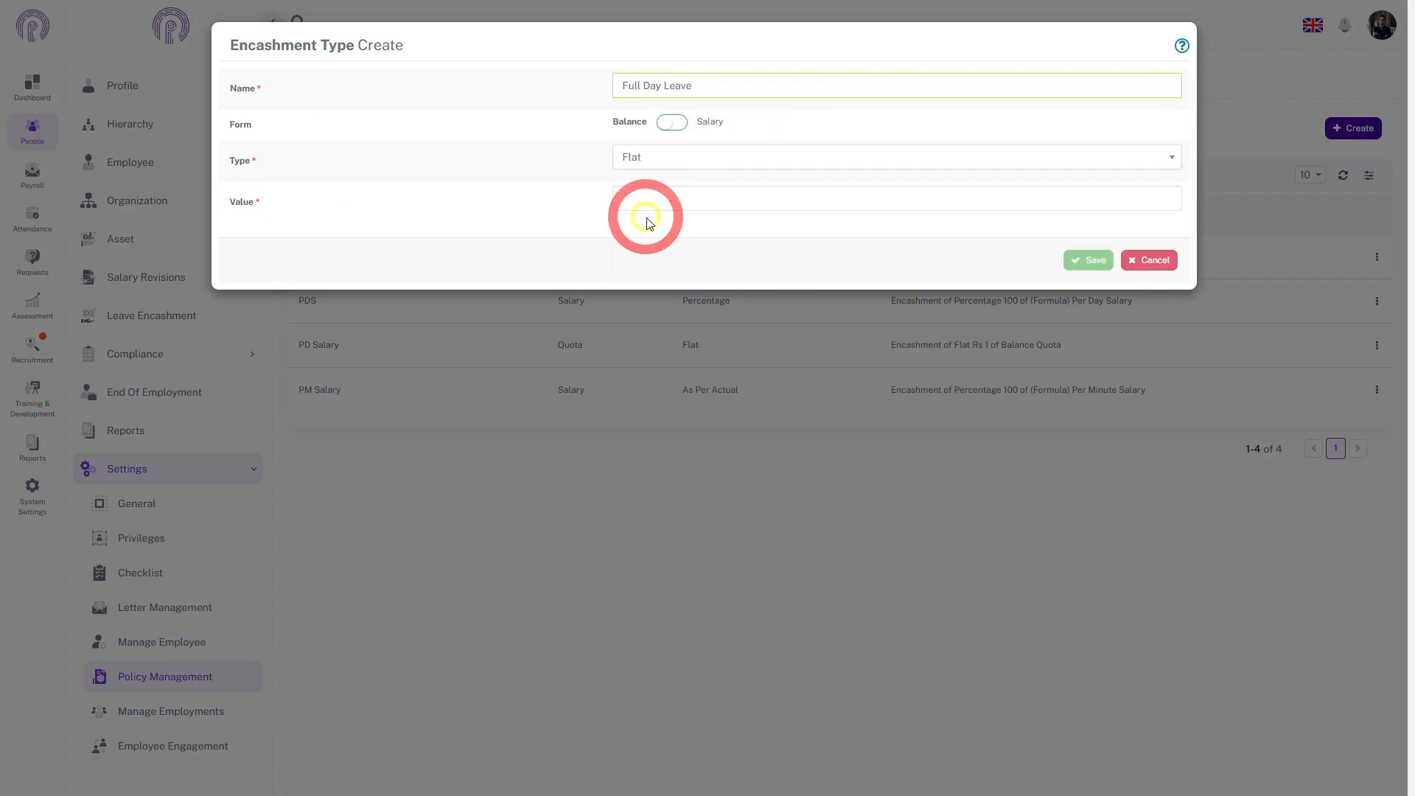
{"action": "left_click", "coordinate": [667, 192]}
{"action": "type", "text": "1"}
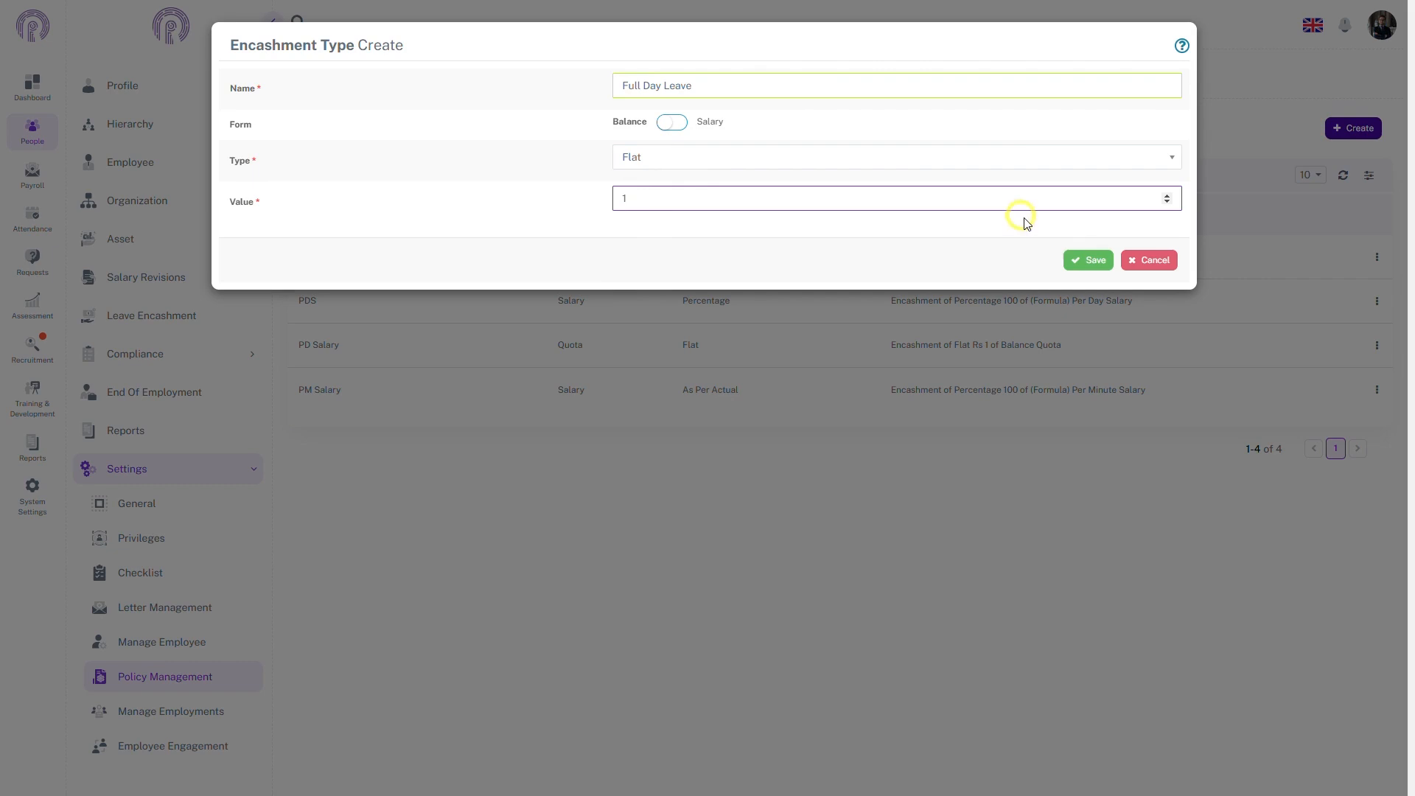
{"action": "left_click", "coordinate": [1094, 261]}
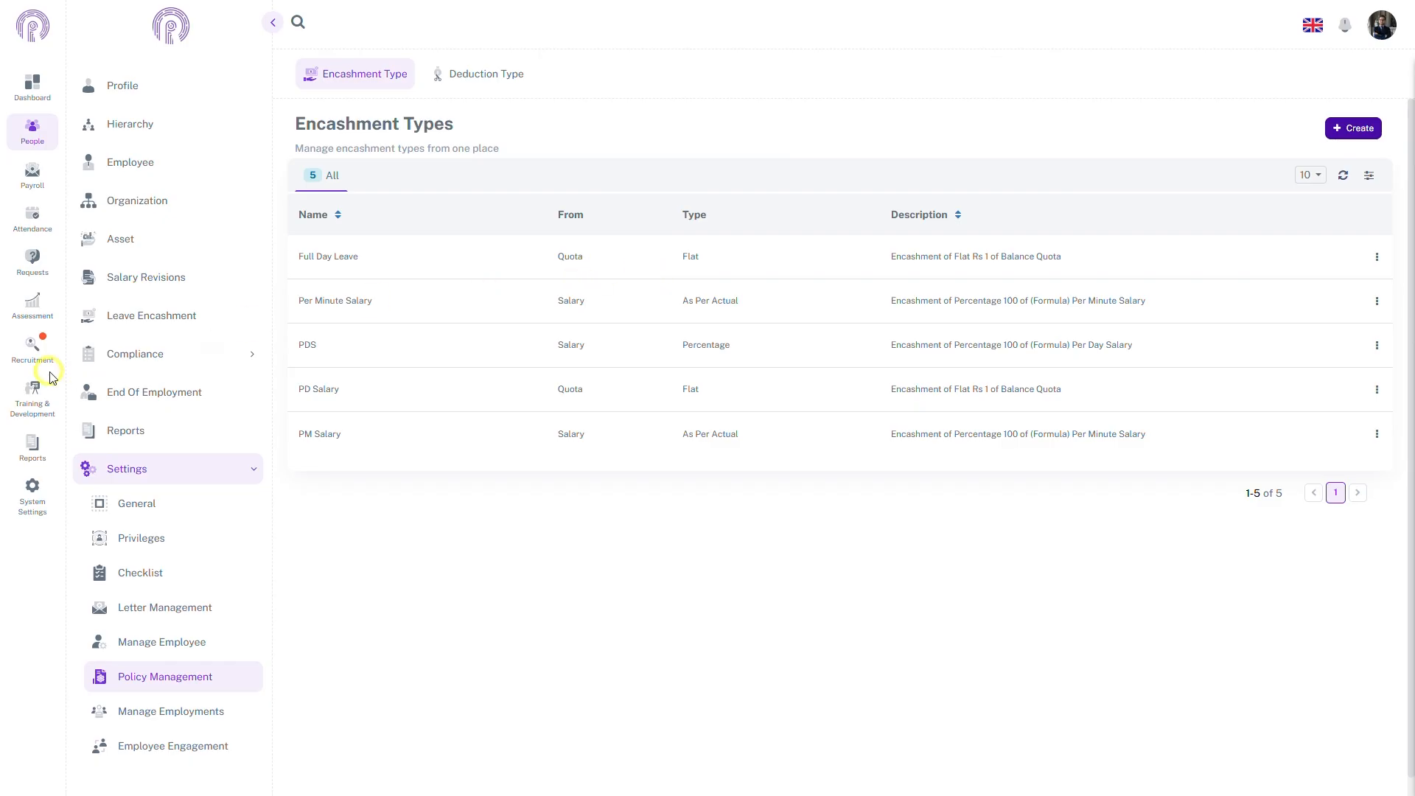
- Start a new CPL policy in the attendance policies, named Leaves Compensation, with the type Daily
{"action": "left_click", "coordinate": [135, 353]}
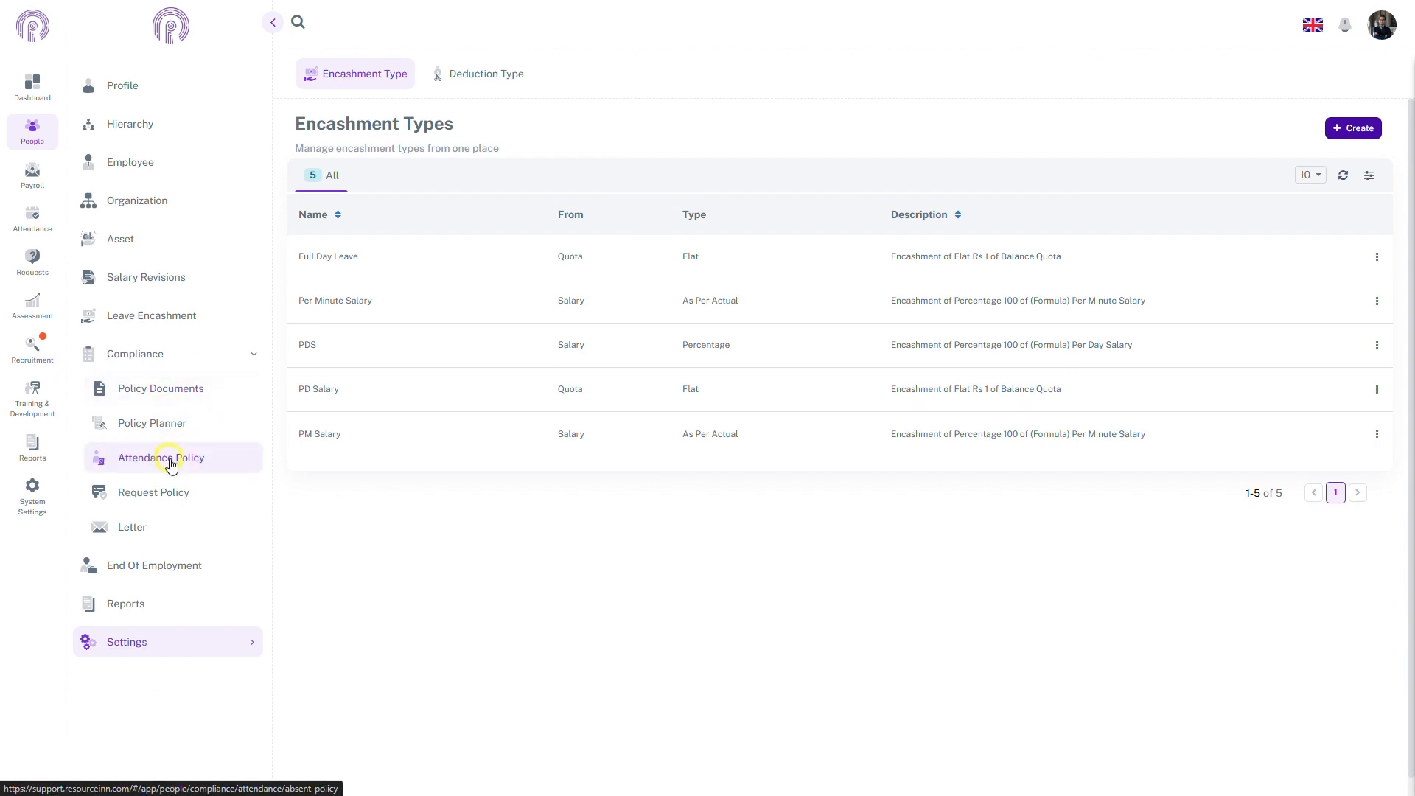
{"action": "left_click", "coordinate": [167, 456]}
{"action": "left_click", "coordinate": [1029, 77]}
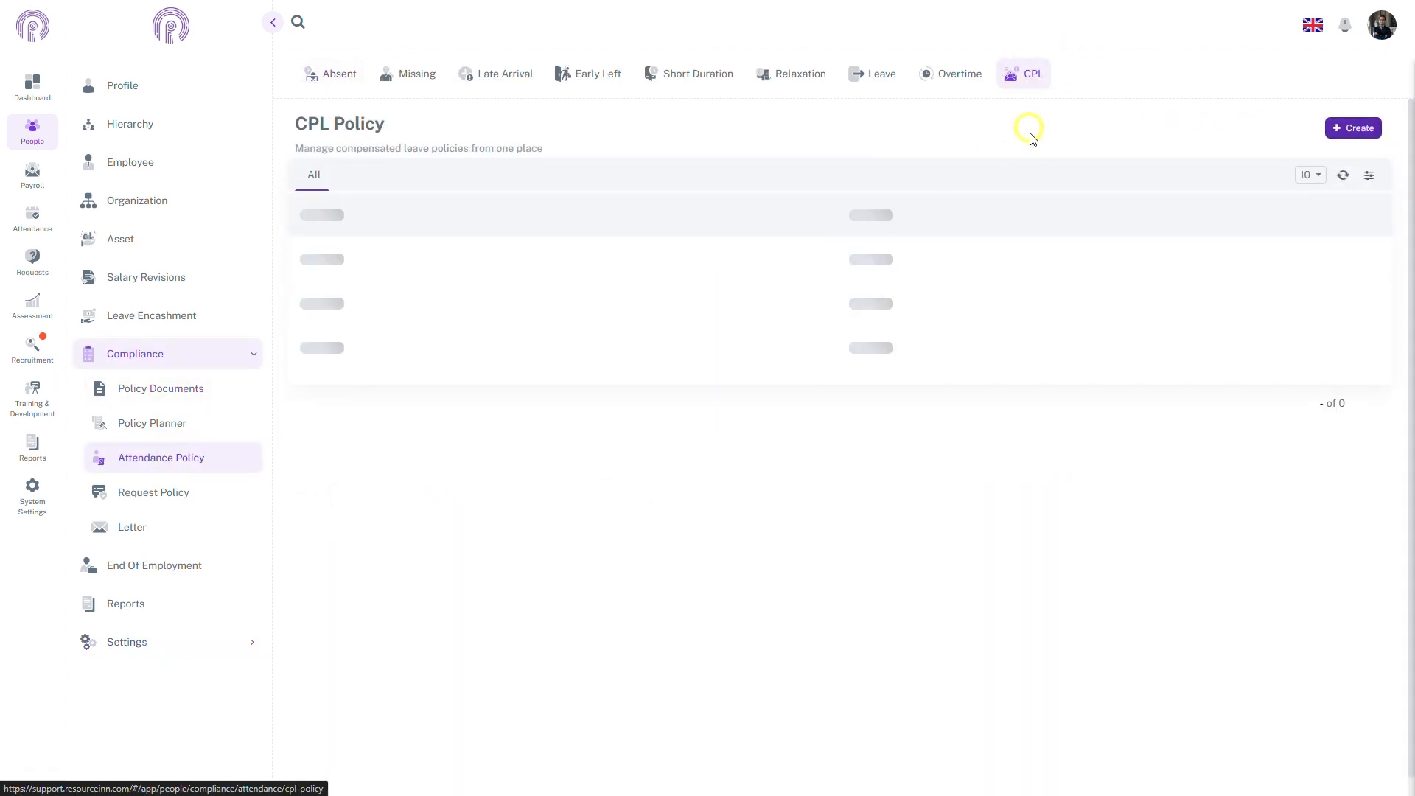
{"action": "left_click", "coordinate": [1344, 137]}
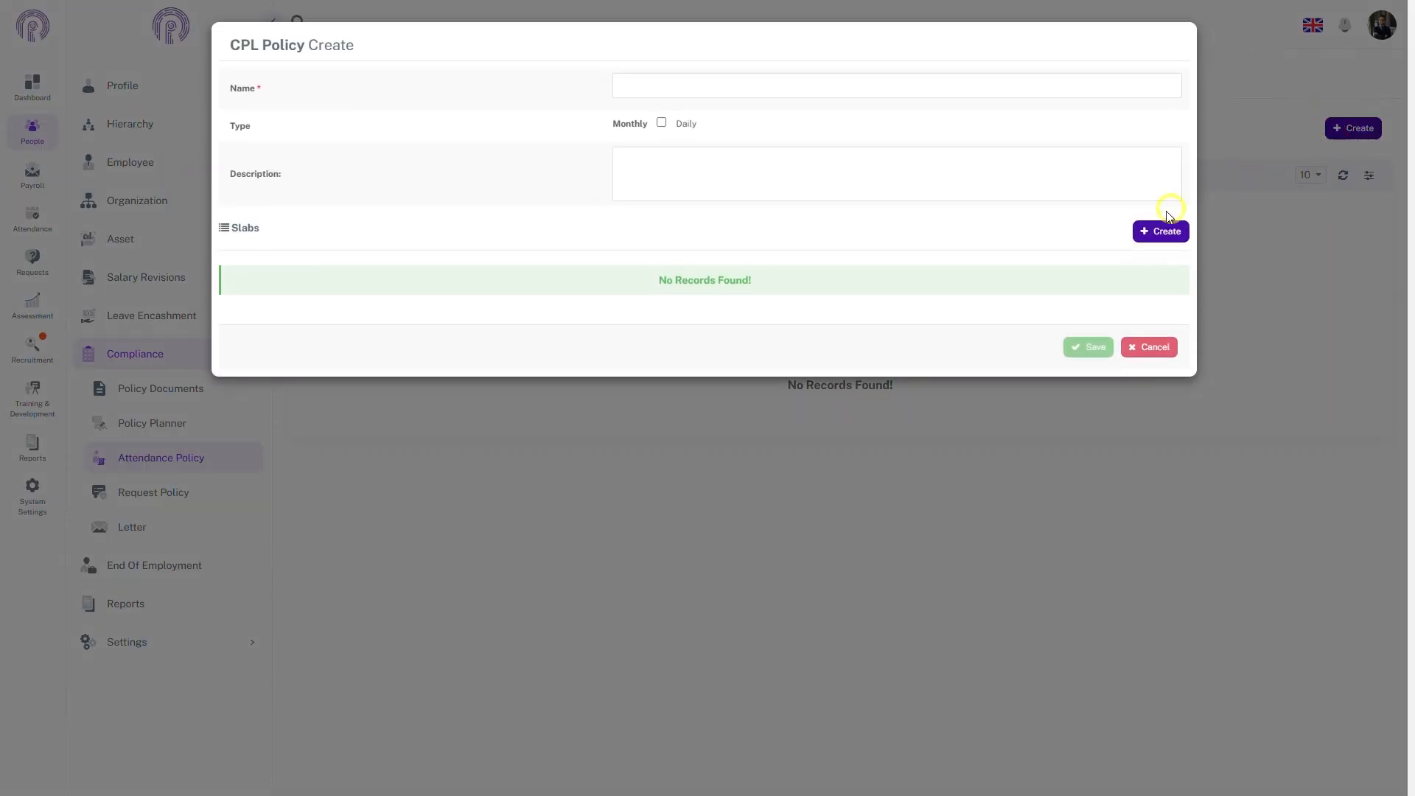
{"action": "left_click", "coordinate": [896, 83]}
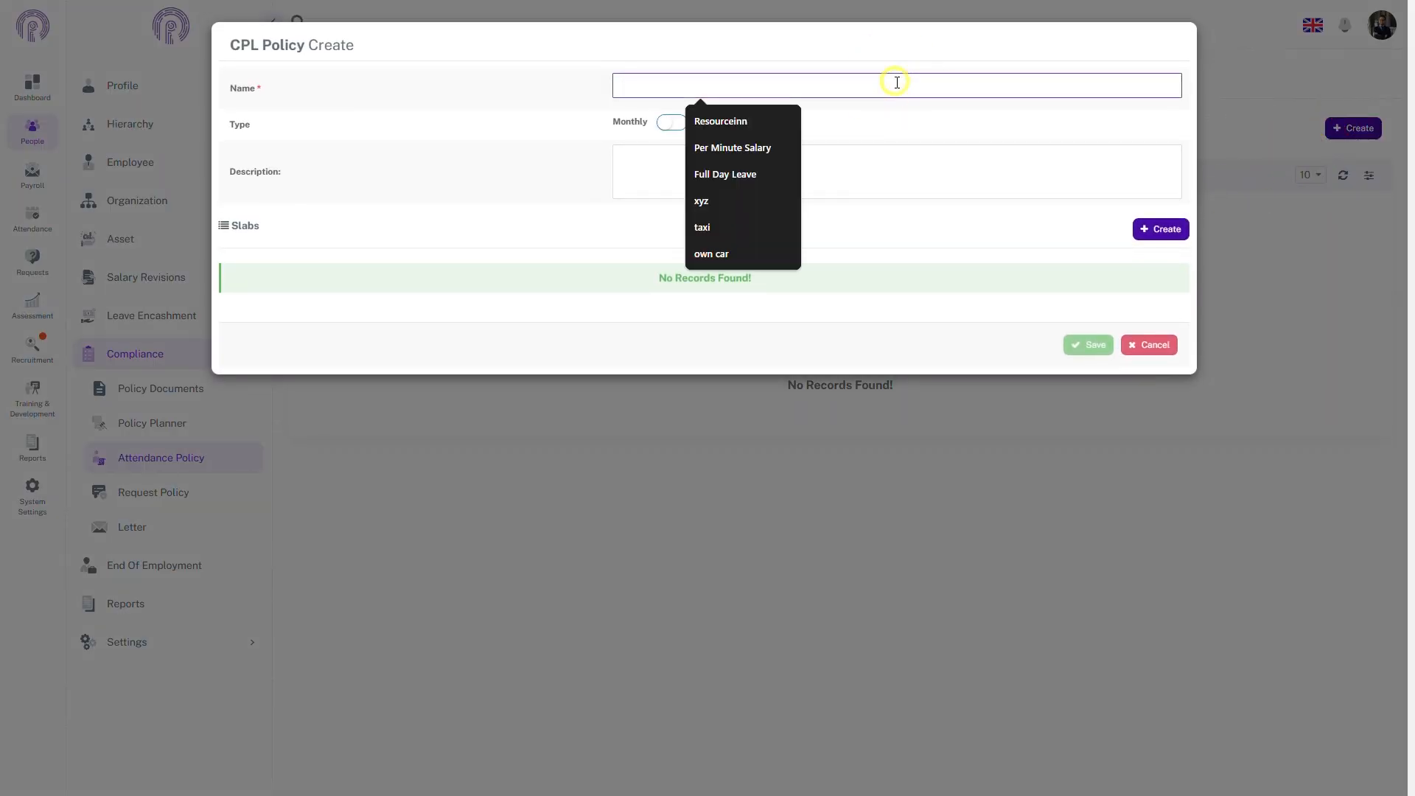
{"action": "type", "text": "Leaves Compensation"}
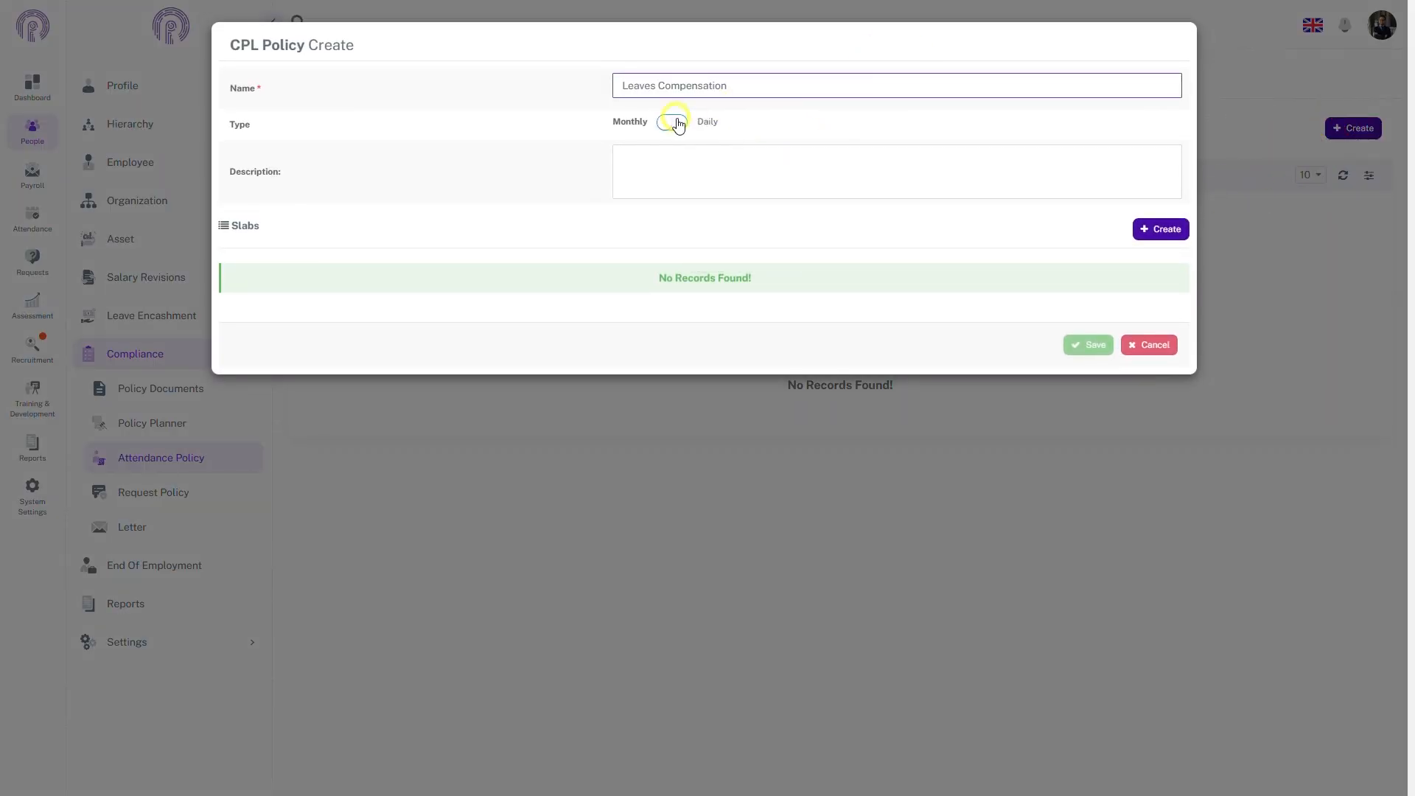
{"action": "left_click", "coordinate": [676, 126]}
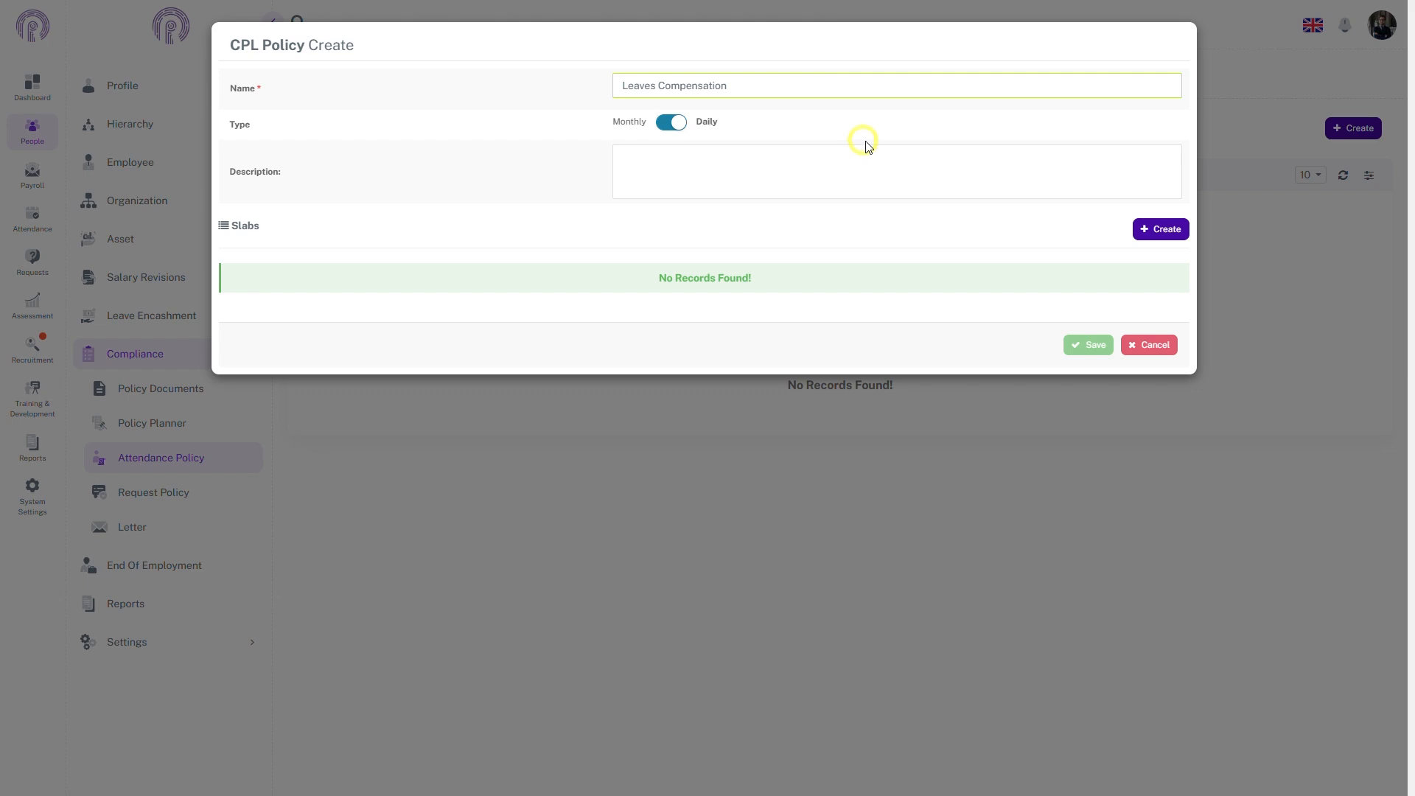
- Add a slab to the CPL policy with a minimum of 240 and the Full Day Leave encashment type
{"action": "left_click", "coordinate": [1154, 229]}
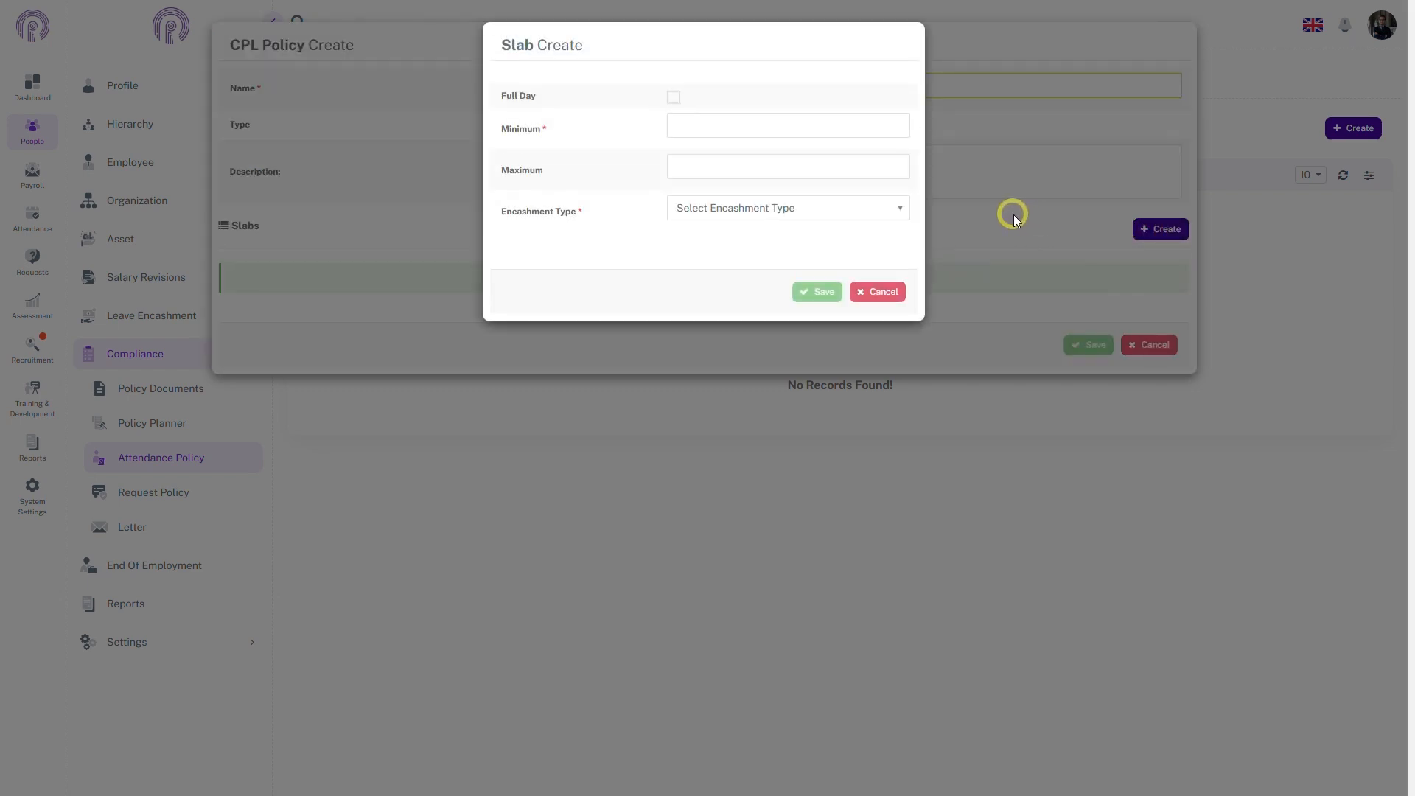
{"action": "left_click", "coordinate": [680, 122]}
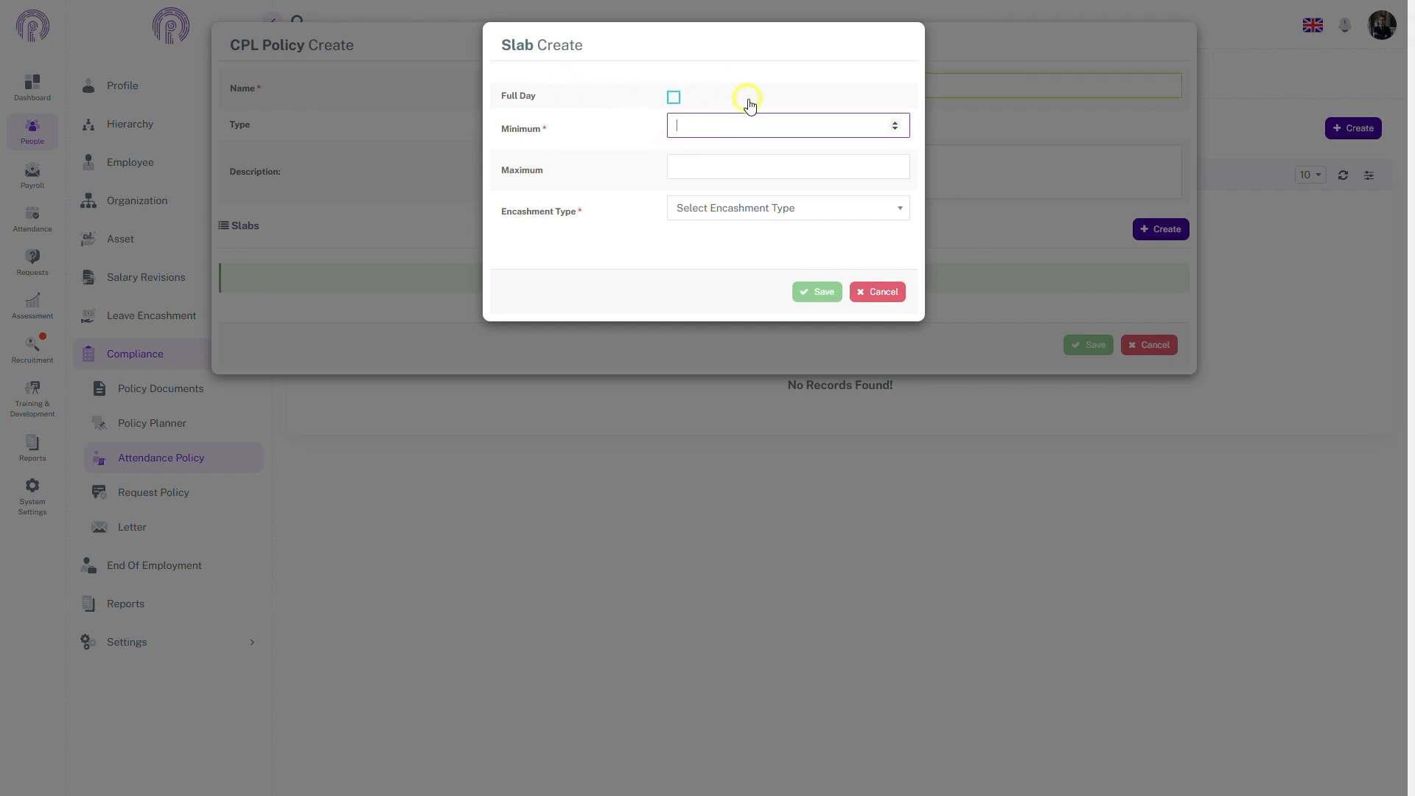
{"action": "left_click", "coordinate": [733, 214]}
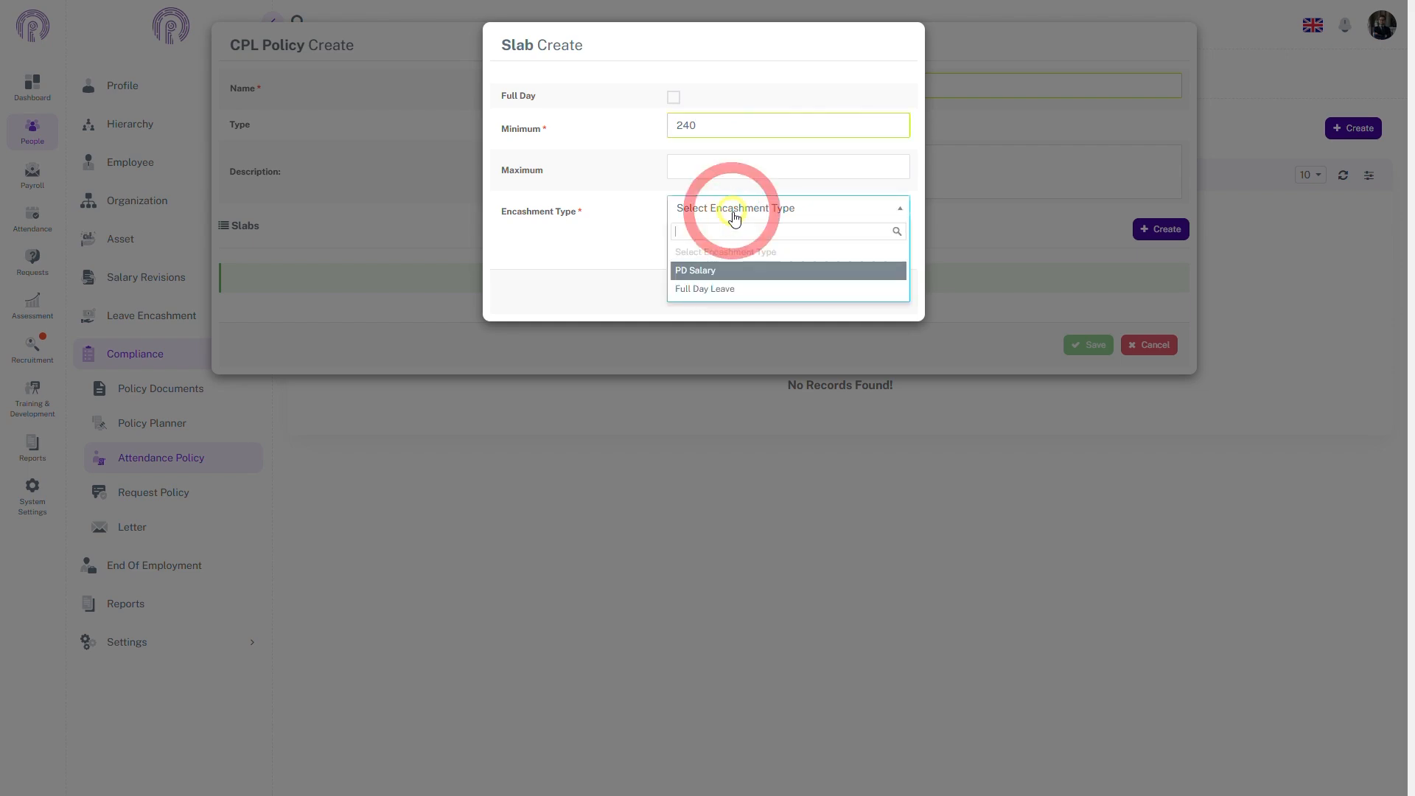
{"action": "left_click", "coordinate": [730, 291]}
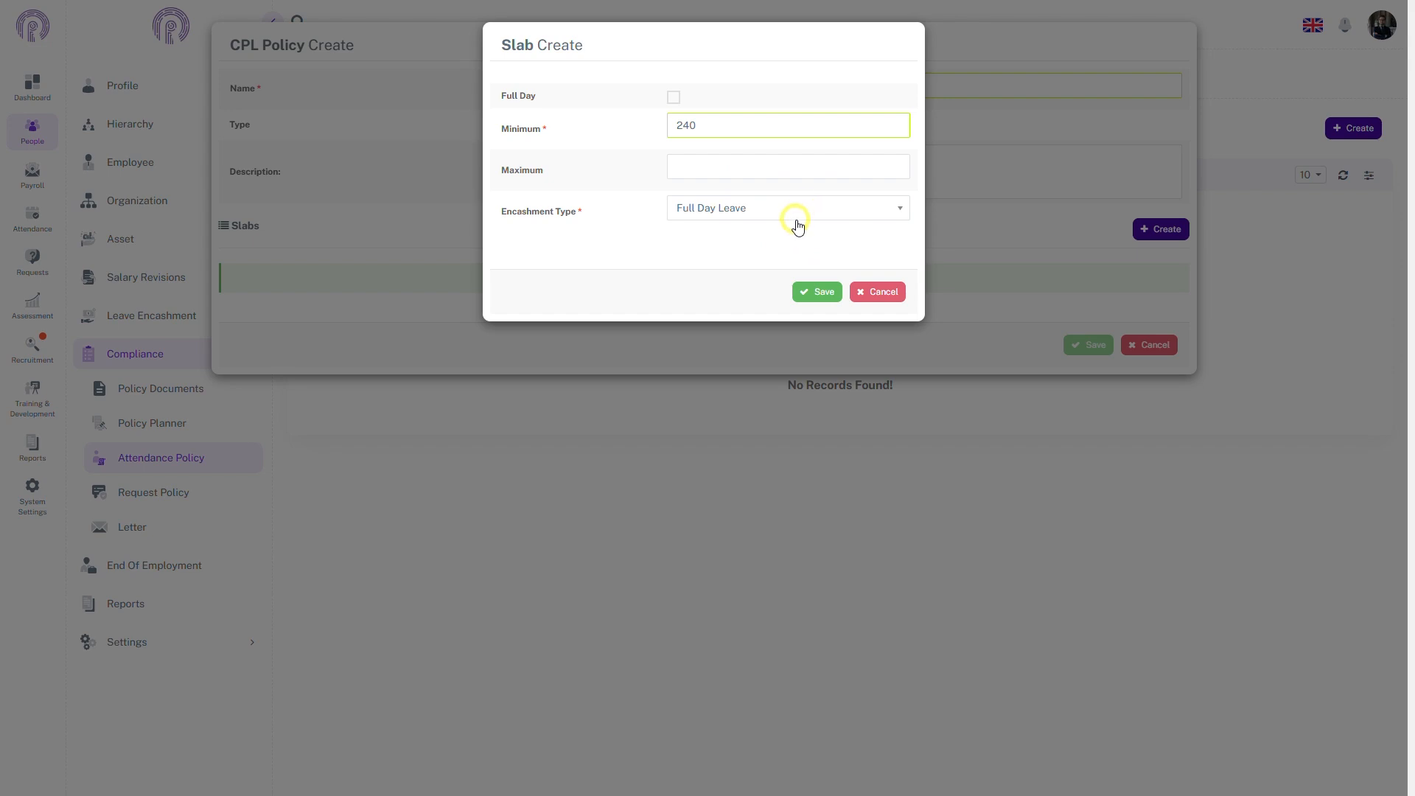
{"action": "left_click", "coordinate": [817, 292]}
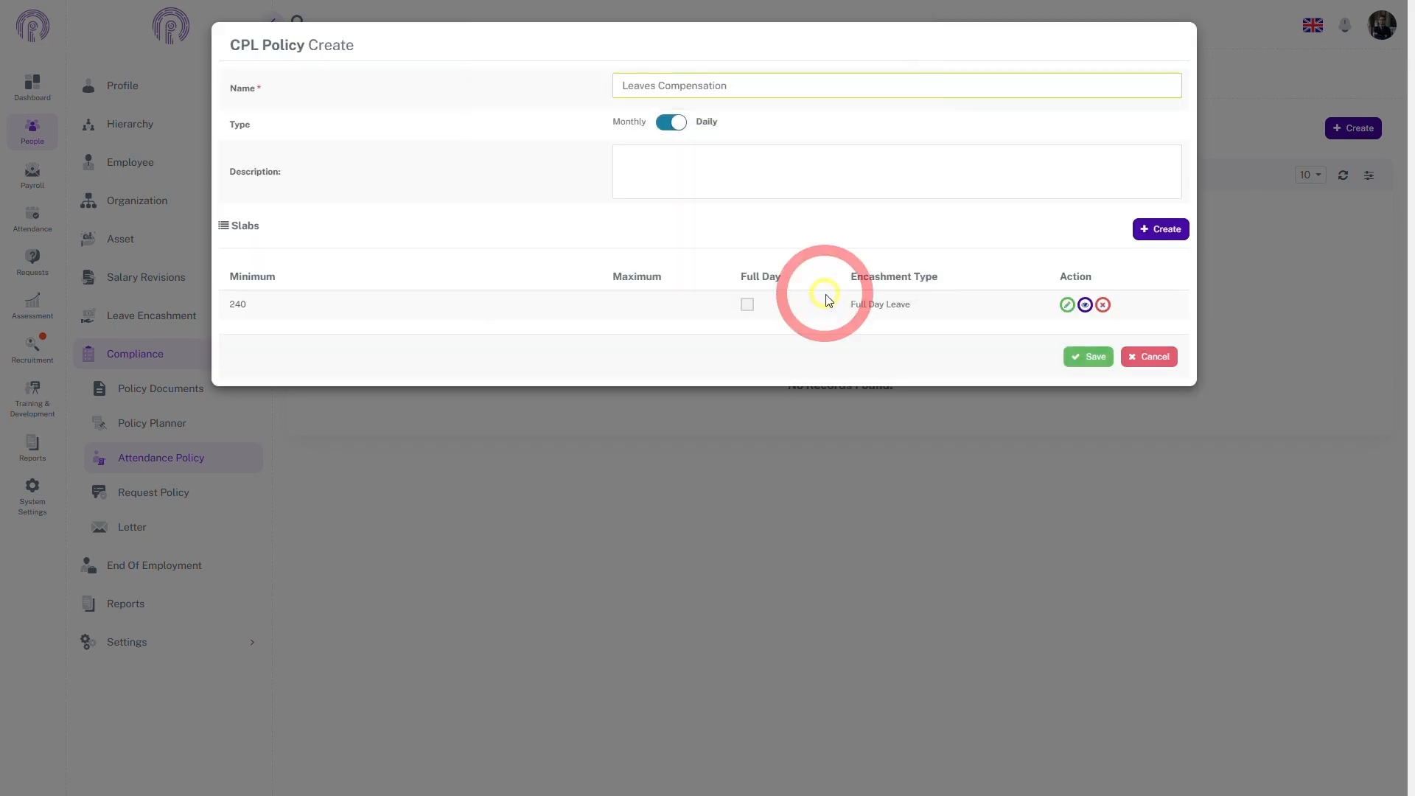
- Add a full-day slab with a minimum of 180 and the Full Day Leave encashment type, and save the CPL policy
{"action": "left_click", "coordinate": [1161, 229]}
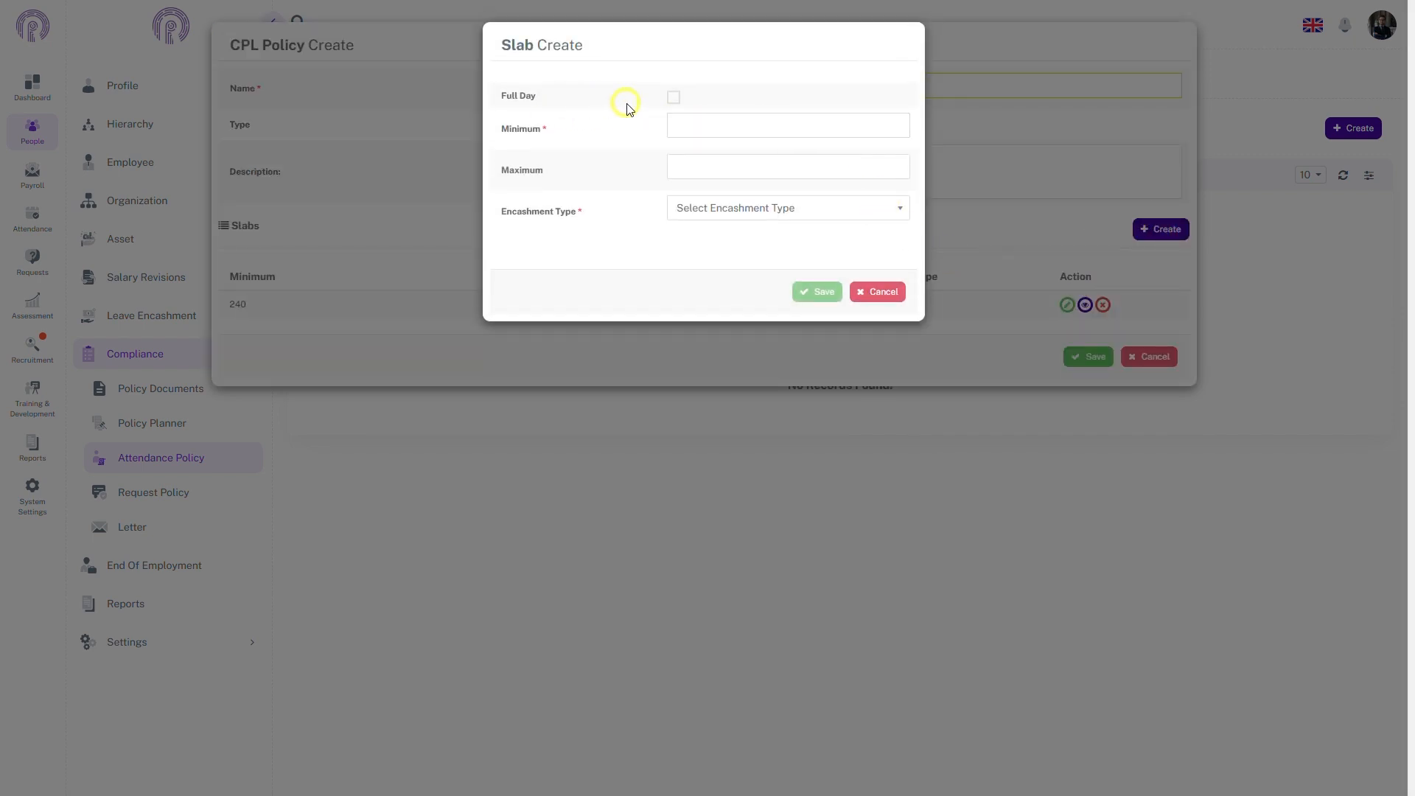
{"action": "left_click", "coordinate": [674, 98]}
{"action": "left_click", "coordinate": [691, 128]}
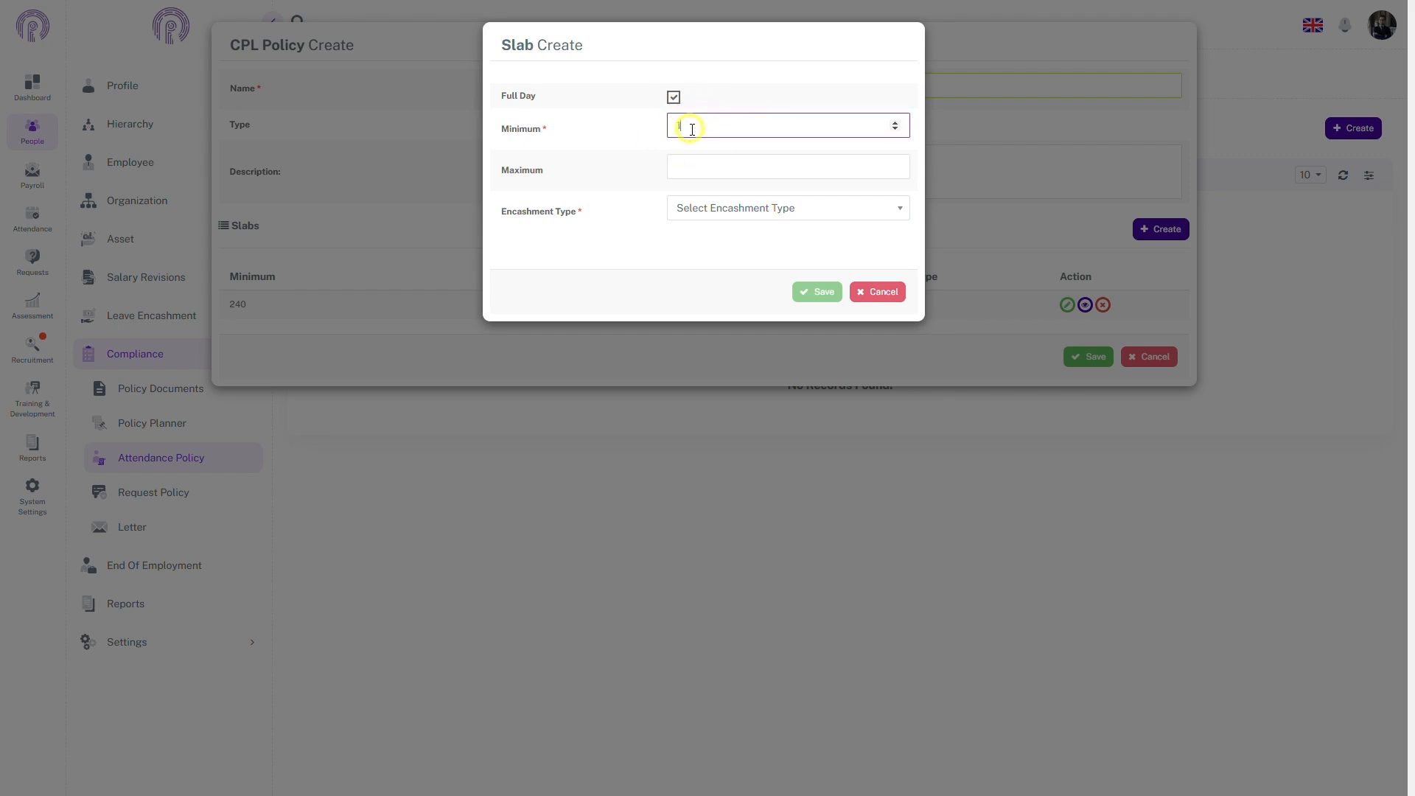
{"action": "left_click", "coordinate": [767, 207]}
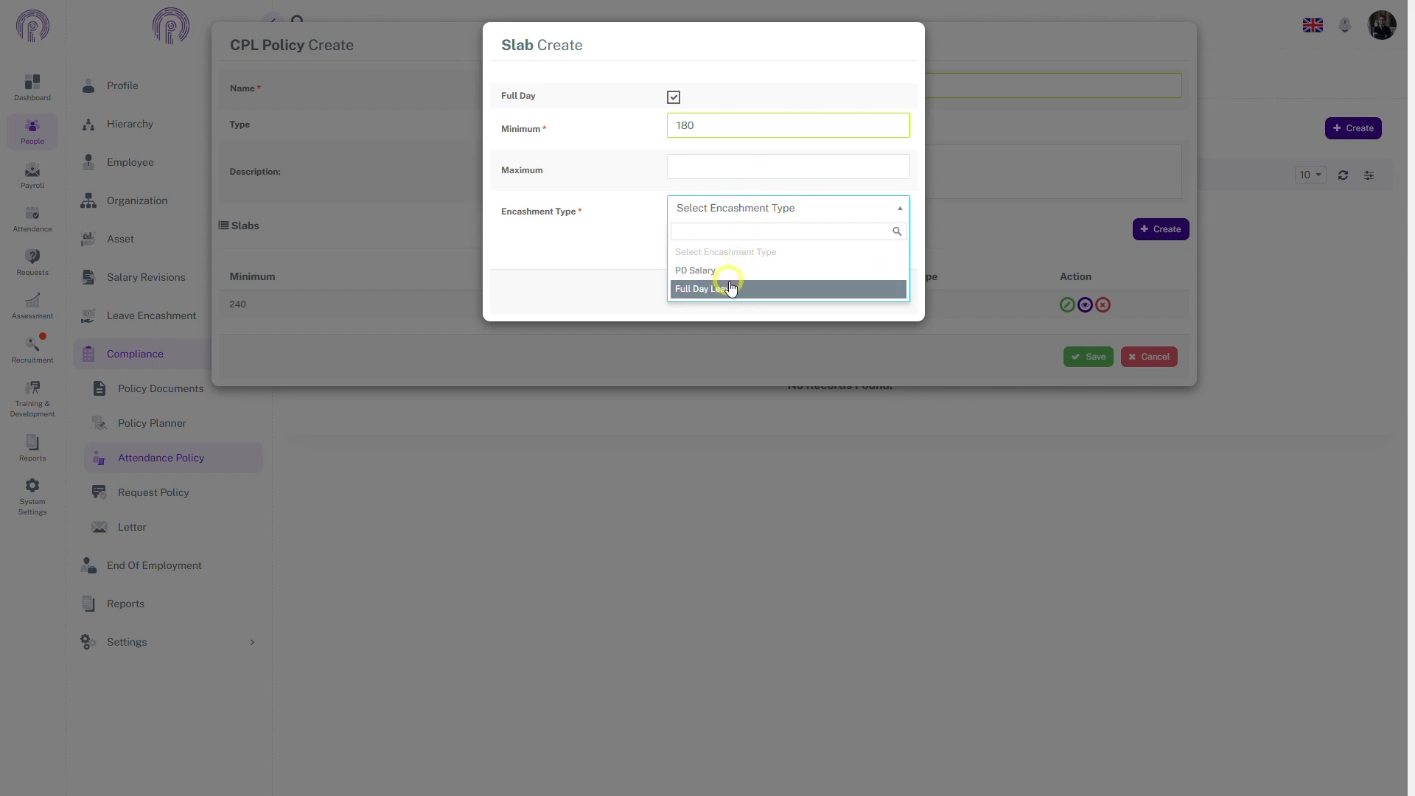
{"action": "left_click", "coordinate": [782, 288]}
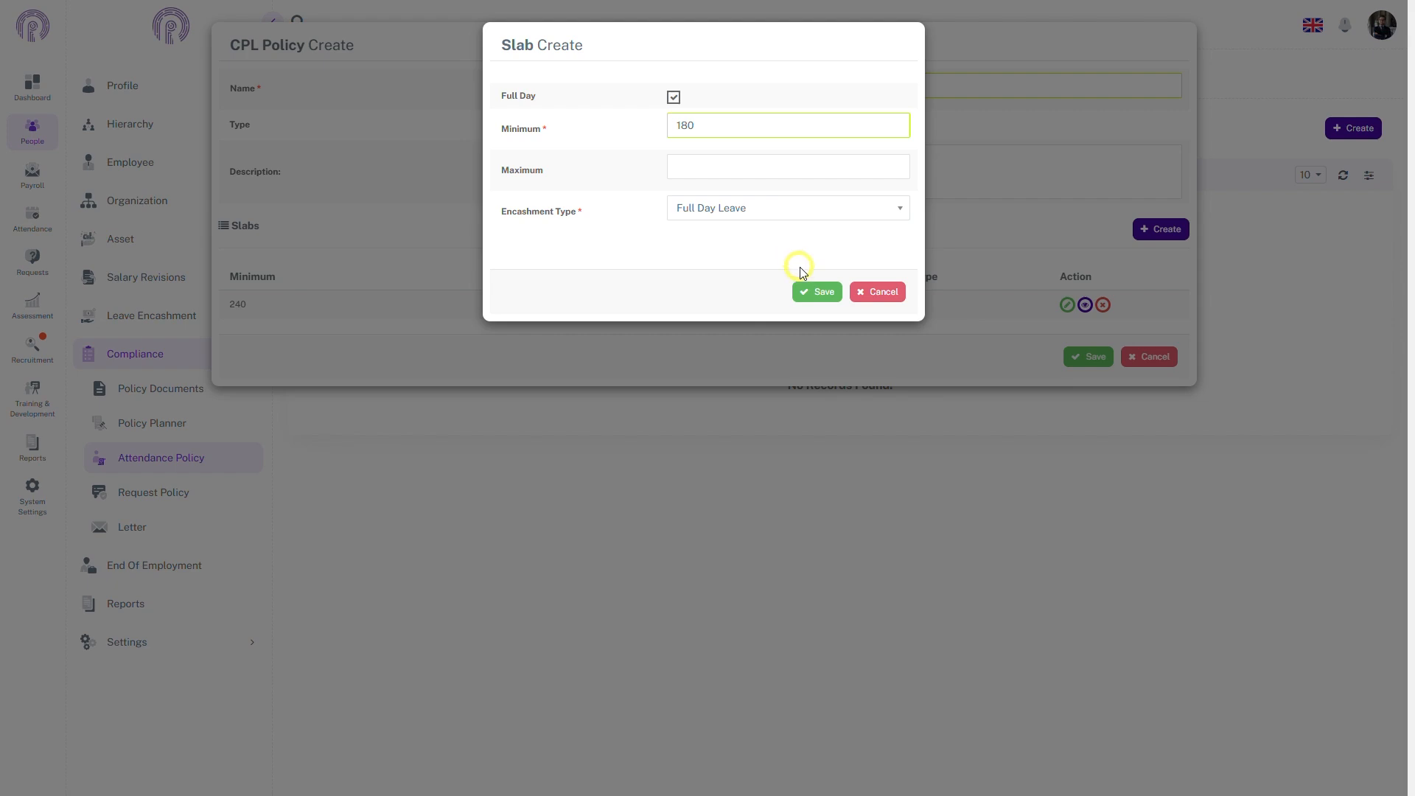
{"action": "left_click", "coordinate": [804, 291]}
{"action": "left_click", "coordinate": [1083, 386]}
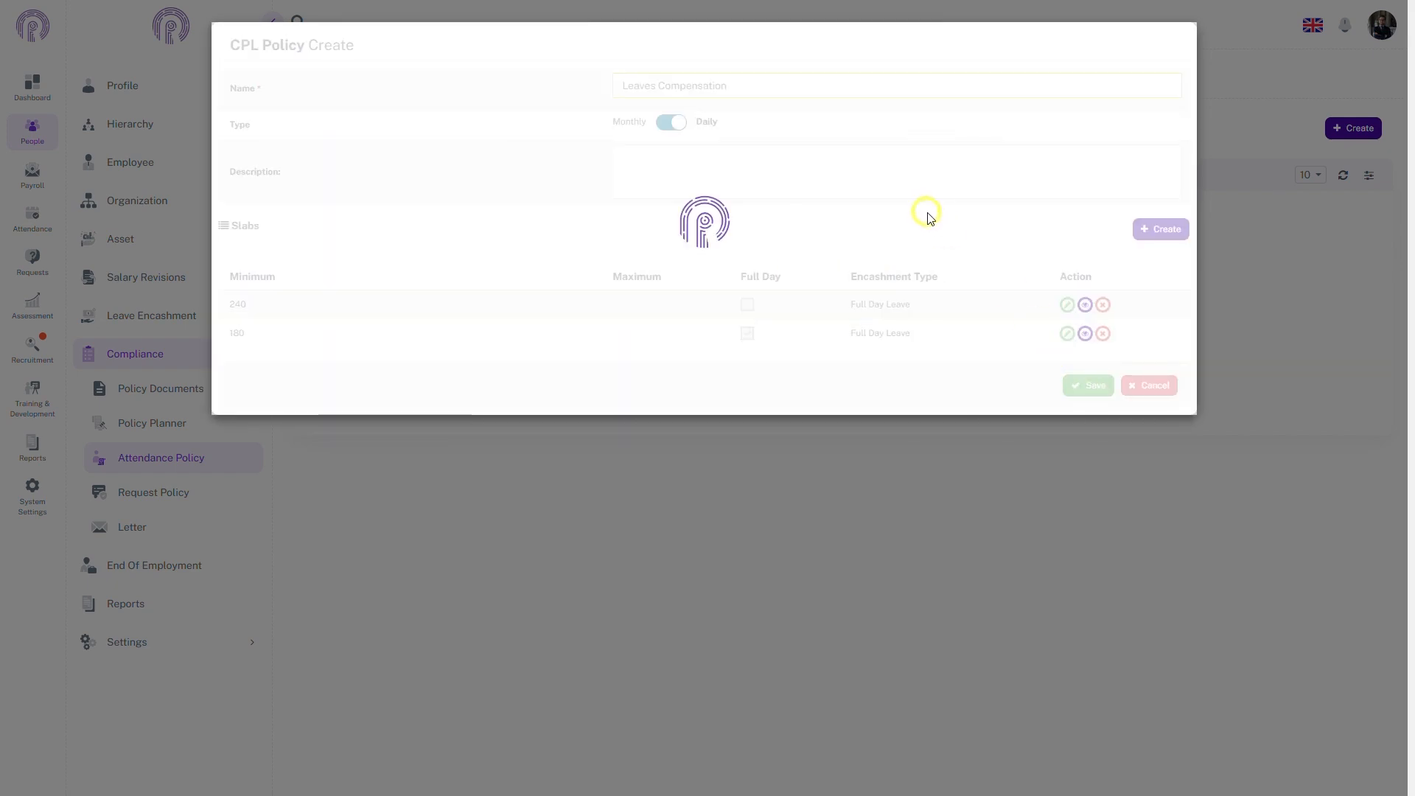